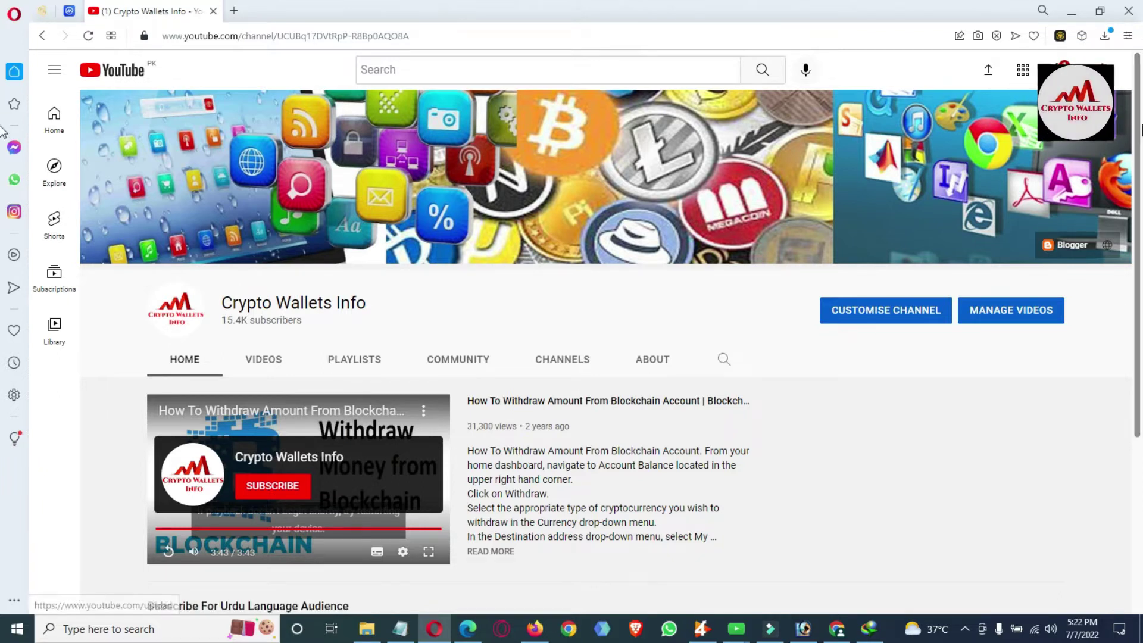
Glance at the seed-phrase notes, then return to the YouTube channel page.
{"action": "left_click_drag", "start_coordinate": [1137, 145], "coordinate": [1139, 345]}
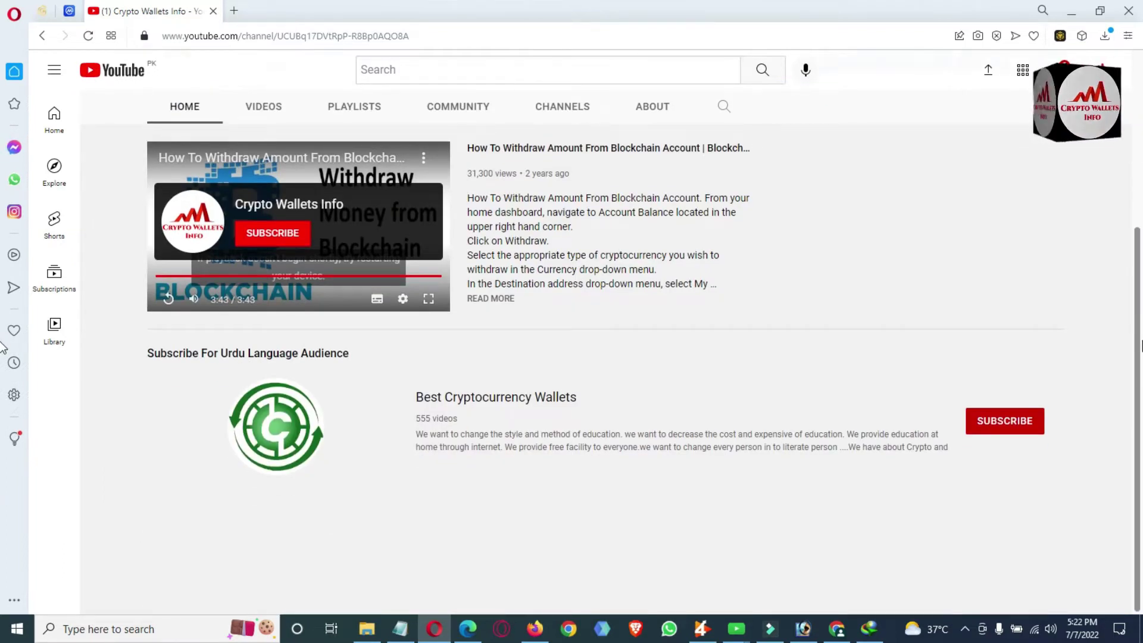
{"action": "left_click_drag", "start_coordinate": [1139, 345], "coordinate": [1140, 161]}
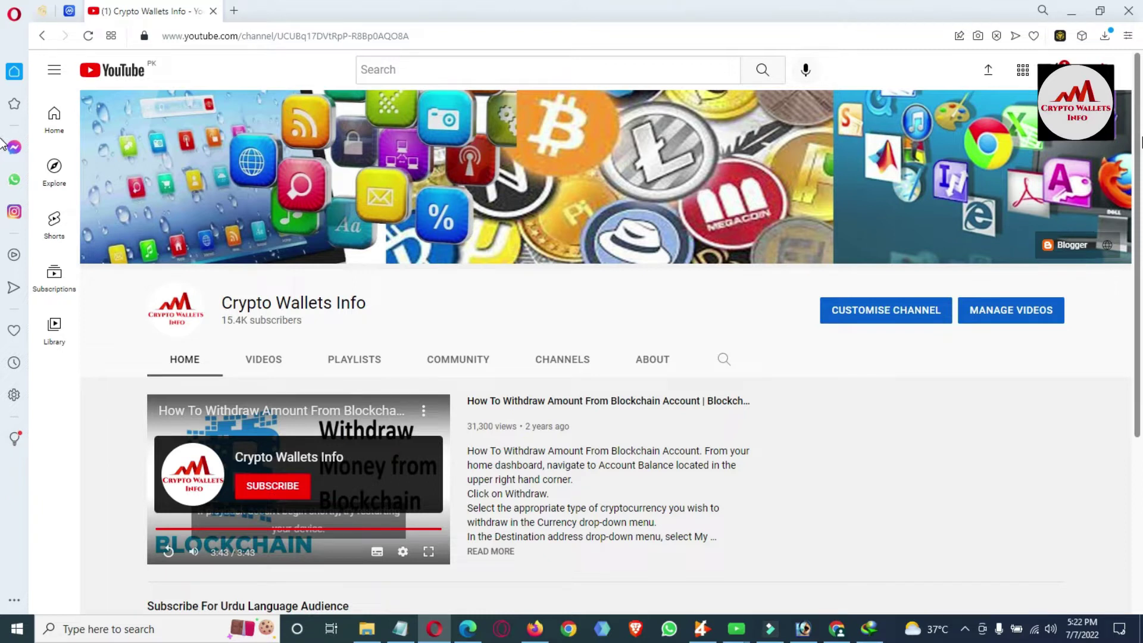
{"action": "left_click", "coordinate": [400, 628]}
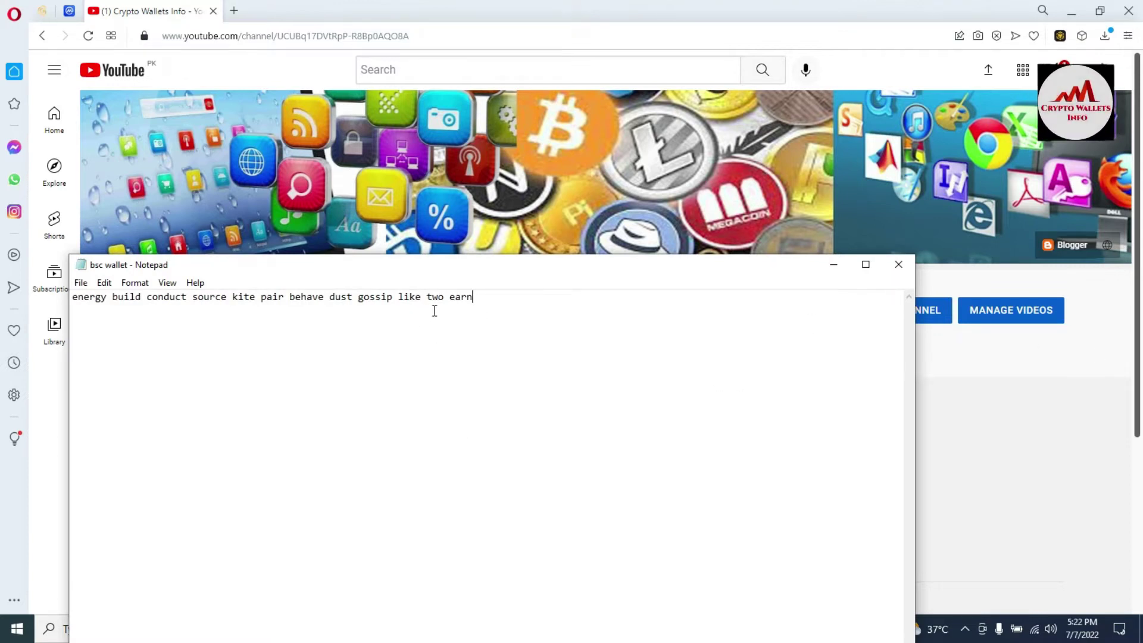
{"action": "left_click", "coordinate": [1127, 289]}
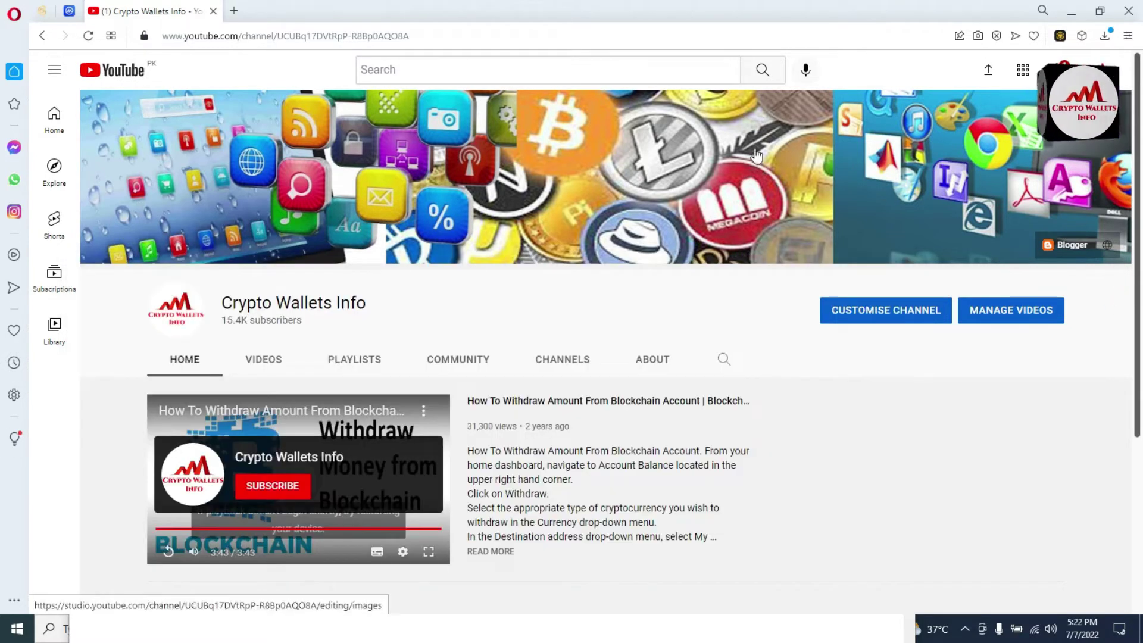
Enter the password in the Binance Wallet unlock panel; it's rejected as 'Incorrect password.'.
{"action": "left_click", "coordinate": [1066, 36]}
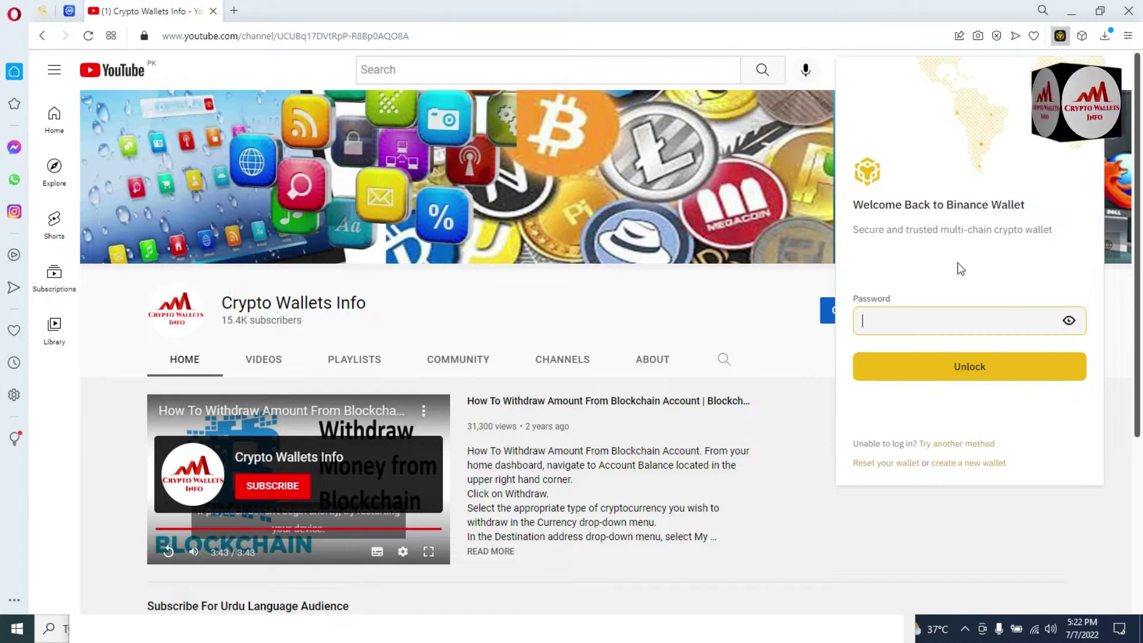
{"action": "type", "text": "•••••••"}
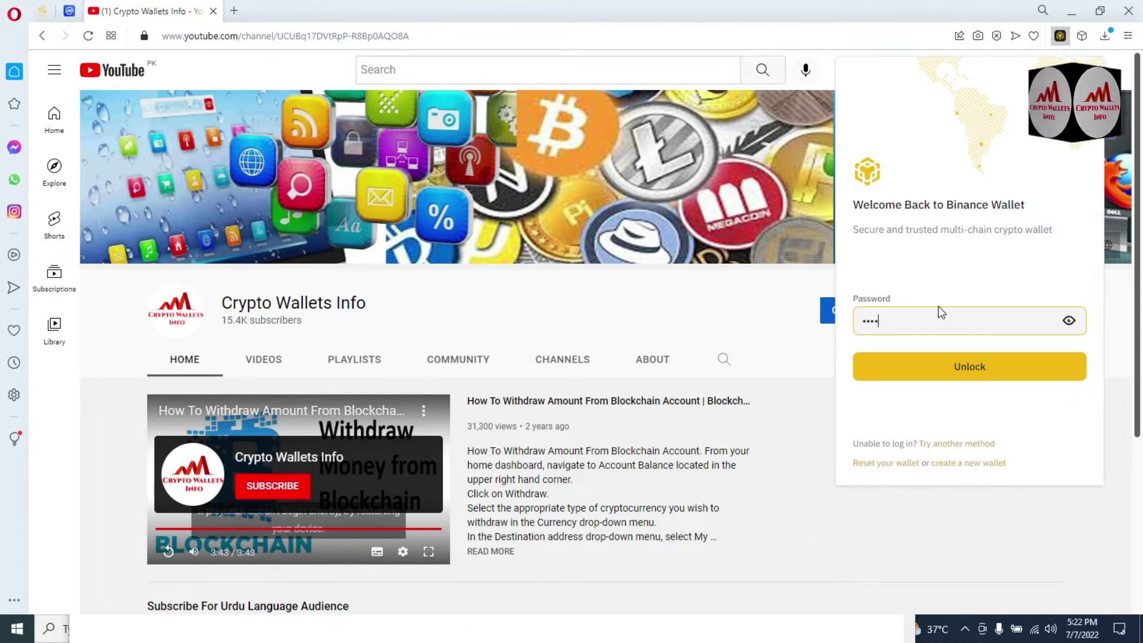
{"action": "type", "text": "•••••••"}
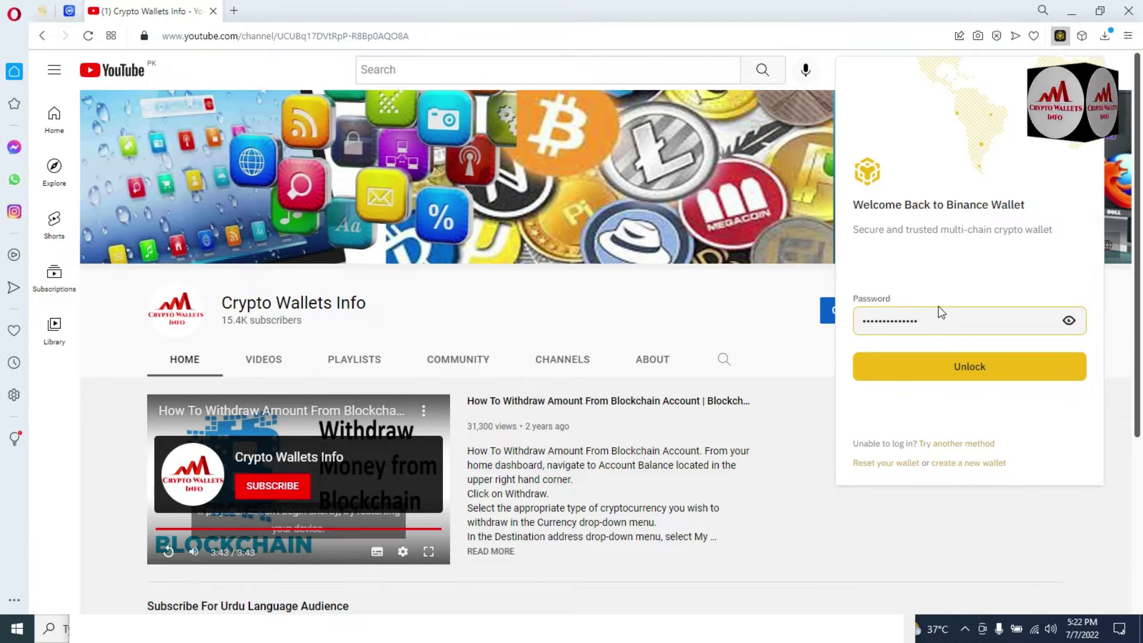
{"action": "left_click", "coordinate": [983, 367]}
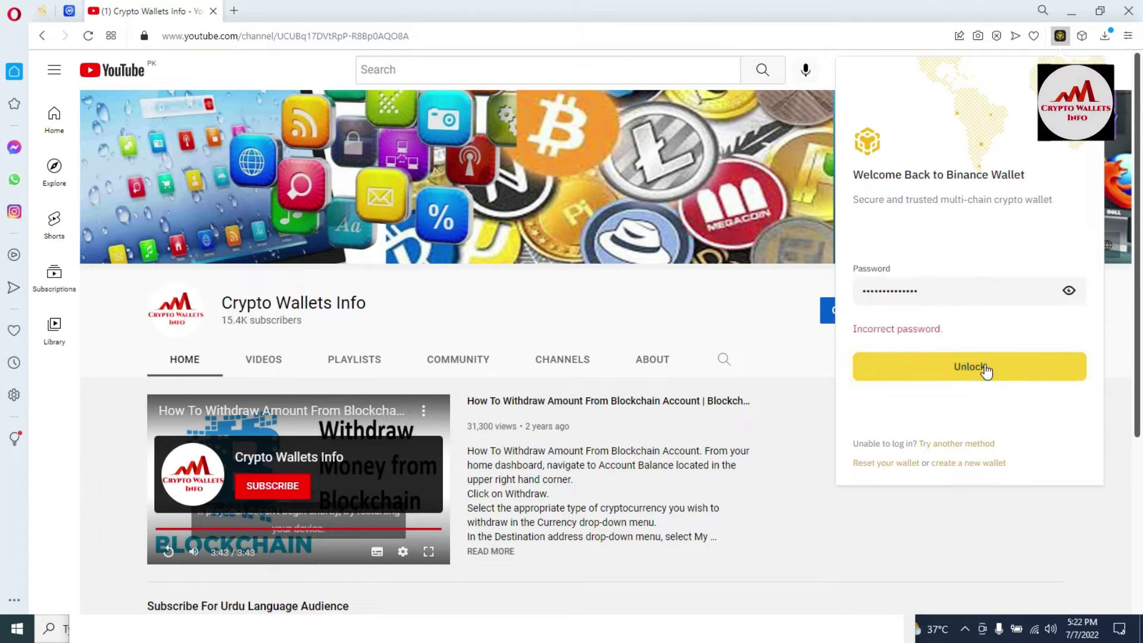
{"action": "left_click_drag", "start_coordinate": [953, 333], "coordinate": [851, 332]}
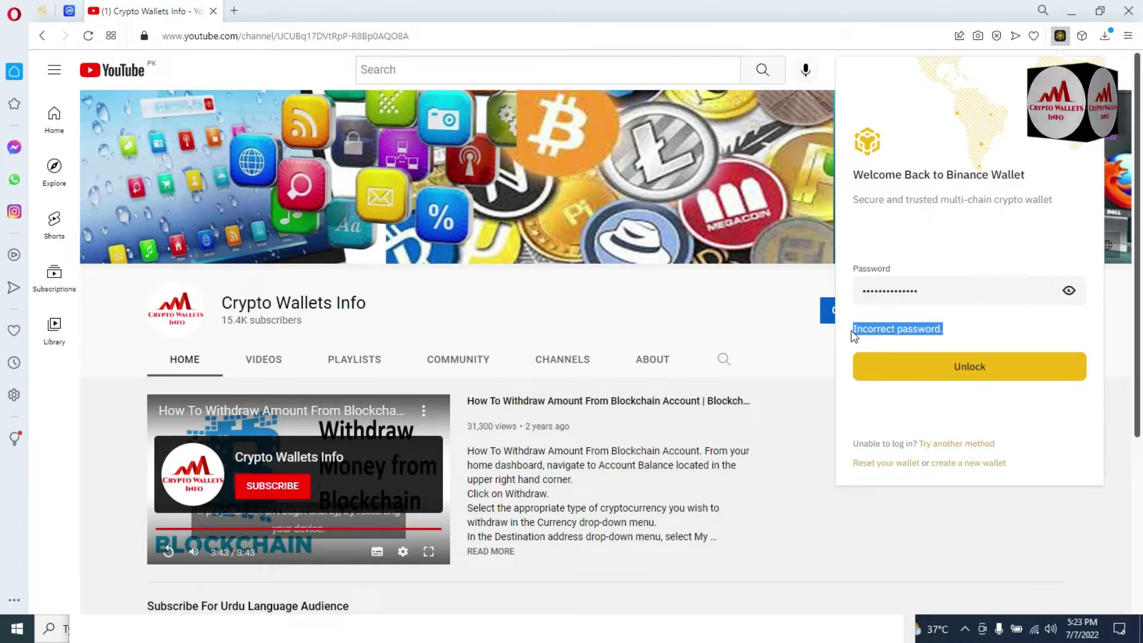
Retype the password and retry unlocking, which fails again; note the 'Unable to log in?' link.
{"action": "left_click_drag", "start_coordinate": [922, 296], "coordinate": [848, 287]}
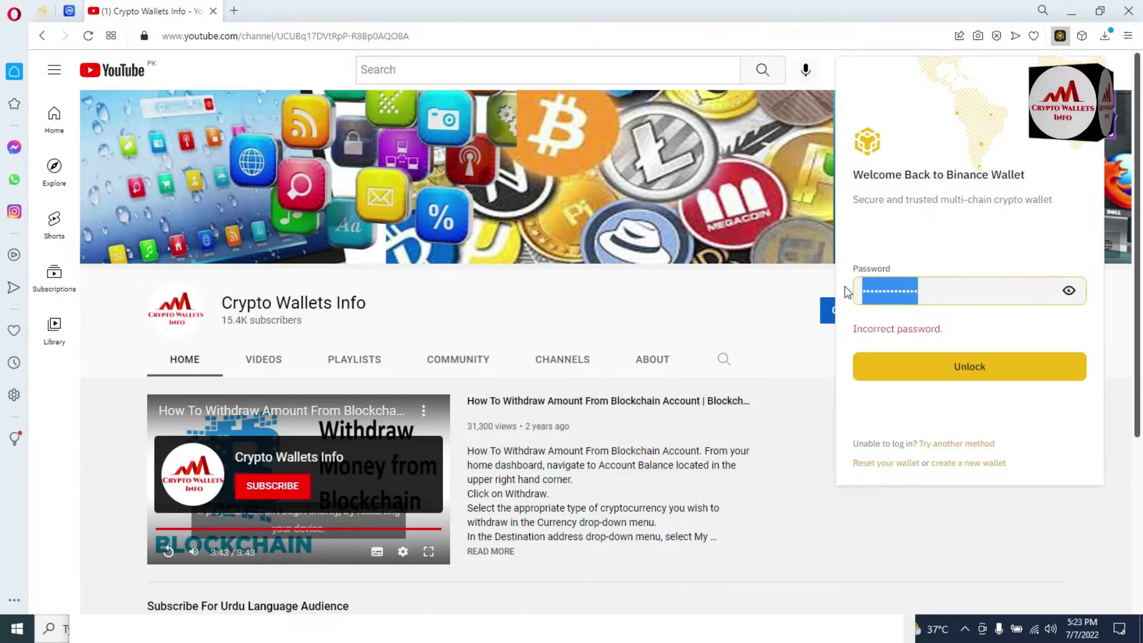
{"action": "type", "text": "•••••••••••••"}
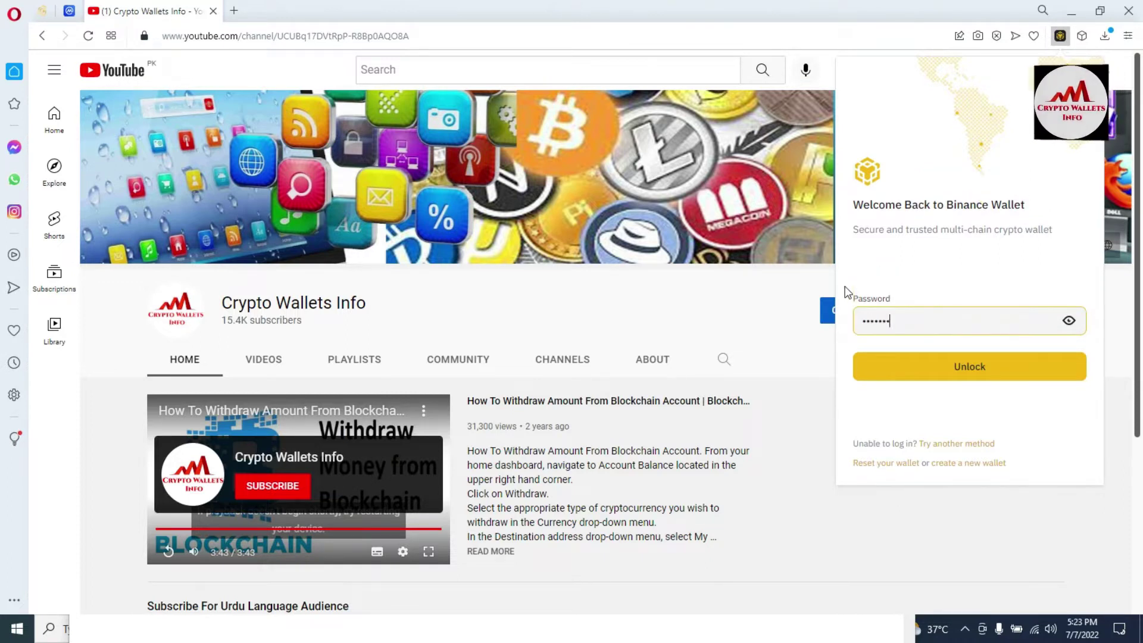
{"action": "left_click", "coordinate": [970, 366]}
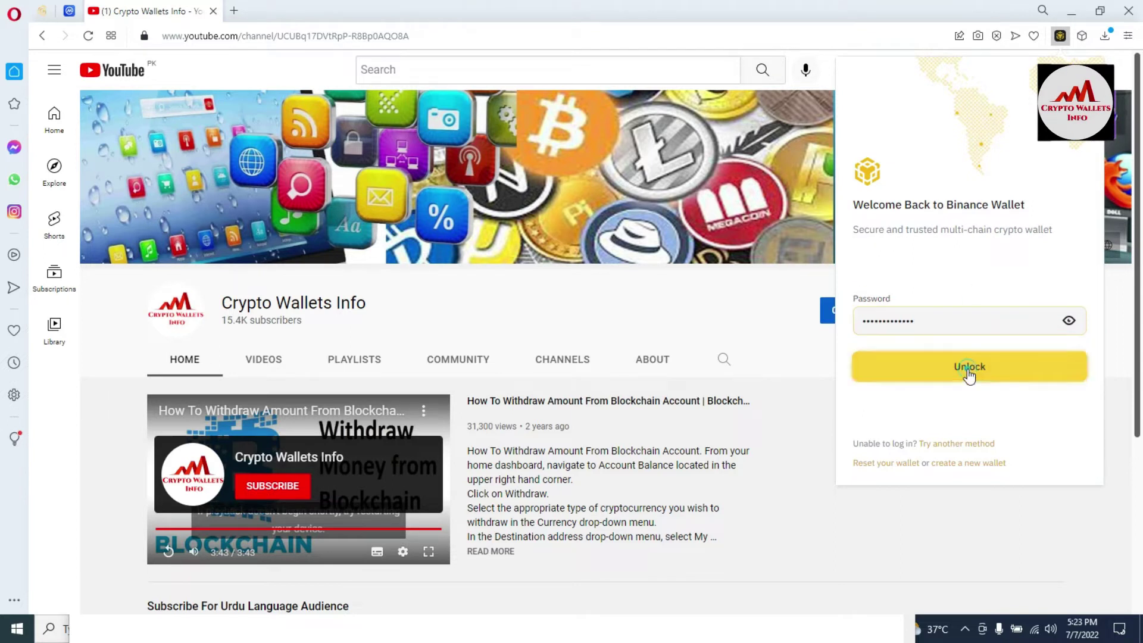
{"action": "left_click_drag", "start_coordinate": [945, 327], "coordinate": [850, 338]}
{"action": "left_click", "coordinate": [848, 334]}
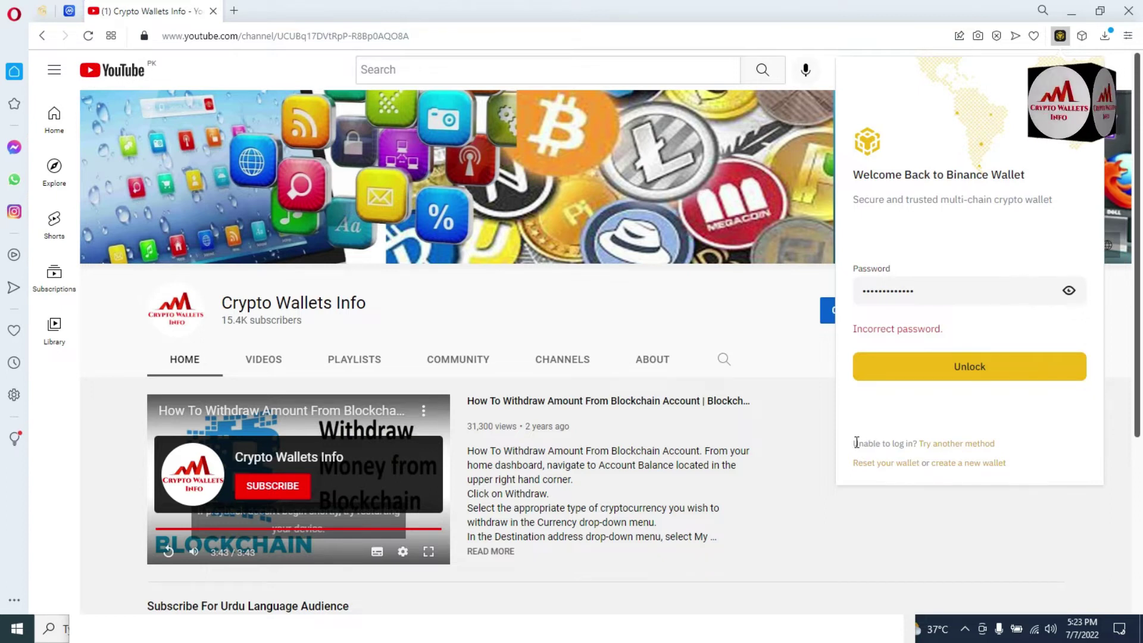
{"action": "left_click_drag", "start_coordinate": [855, 442], "coordinate": [917, 441]}
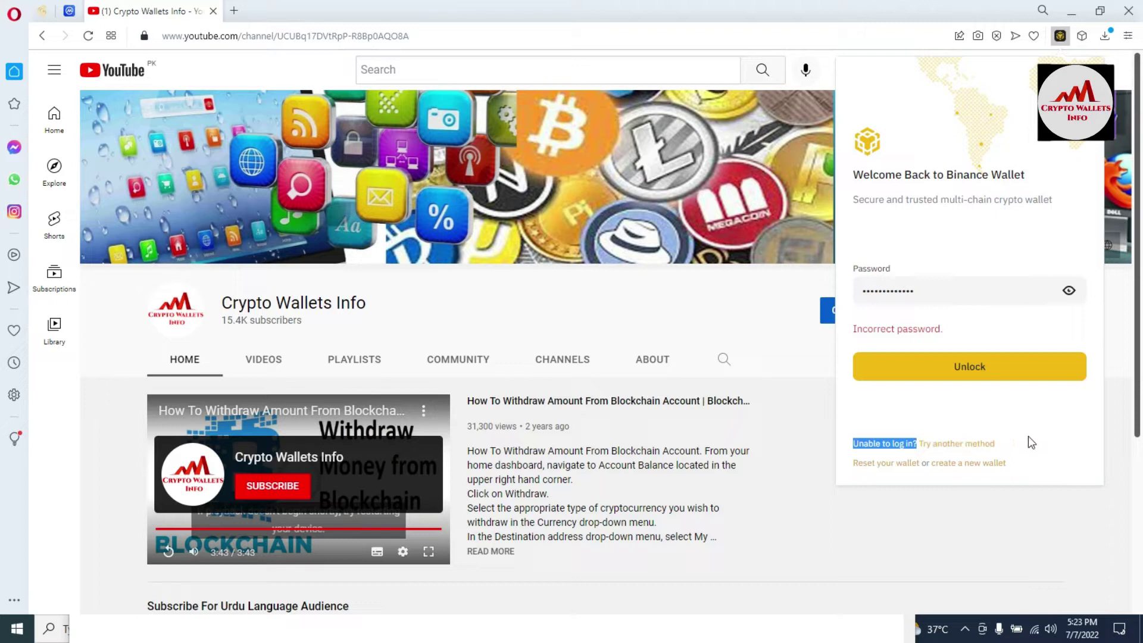
Choose another login method and pick Import Seed Phrase, with the seed-phrase notes open.
{"action": "left_click", "coordinate": [964, 445]}
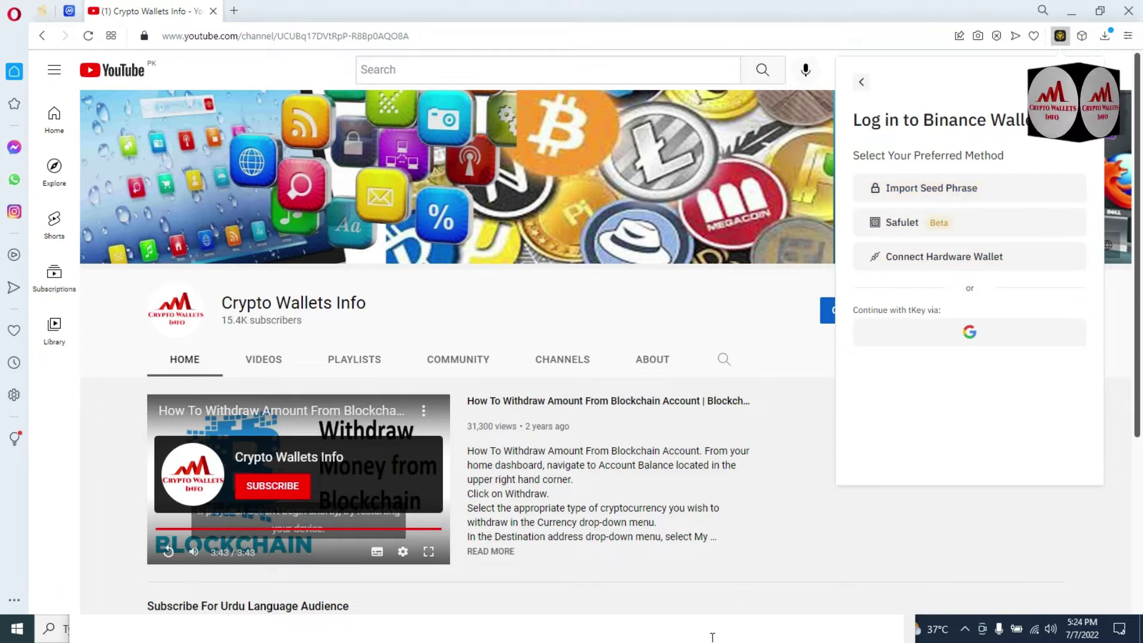
{"action": "left_click", "coordinate": [711, 632]}
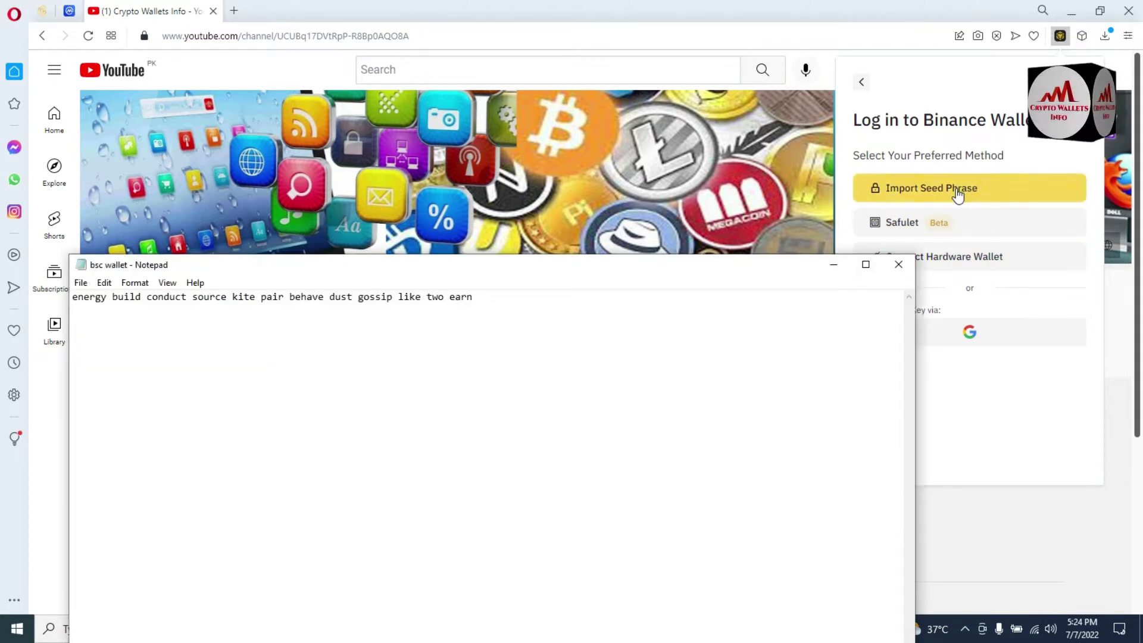
{"action": "left_click", "coordinate": [955, 190]}
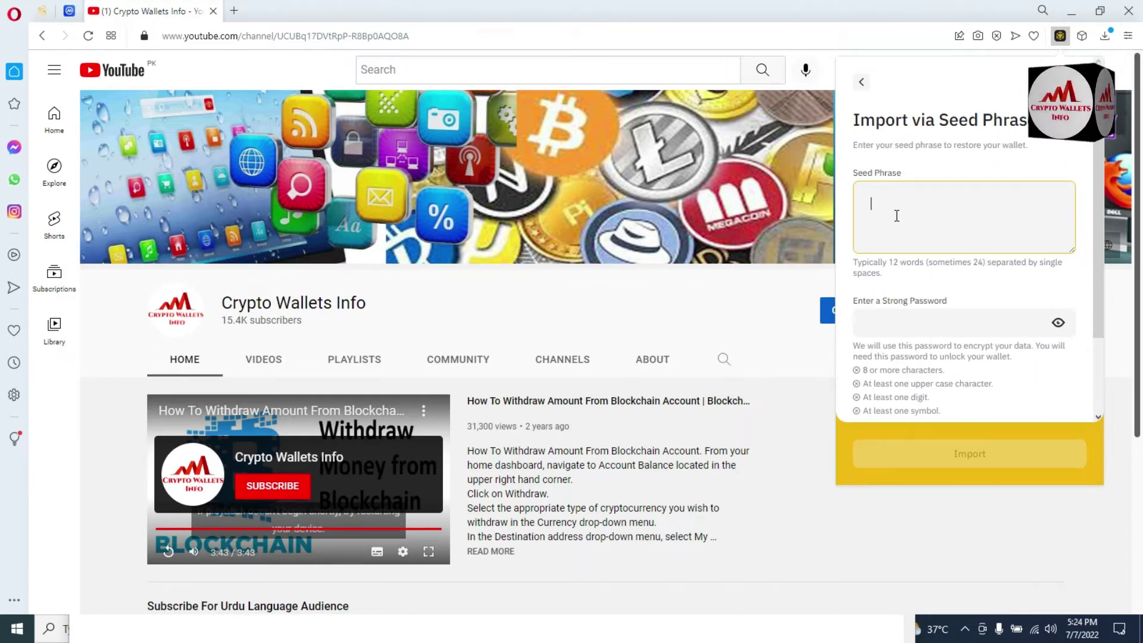
Copy the 12-word phrase from the notes, fixing its last word, into the Seed Phrase box.
{"action": "left_click", "coordinate": [776, 637]}
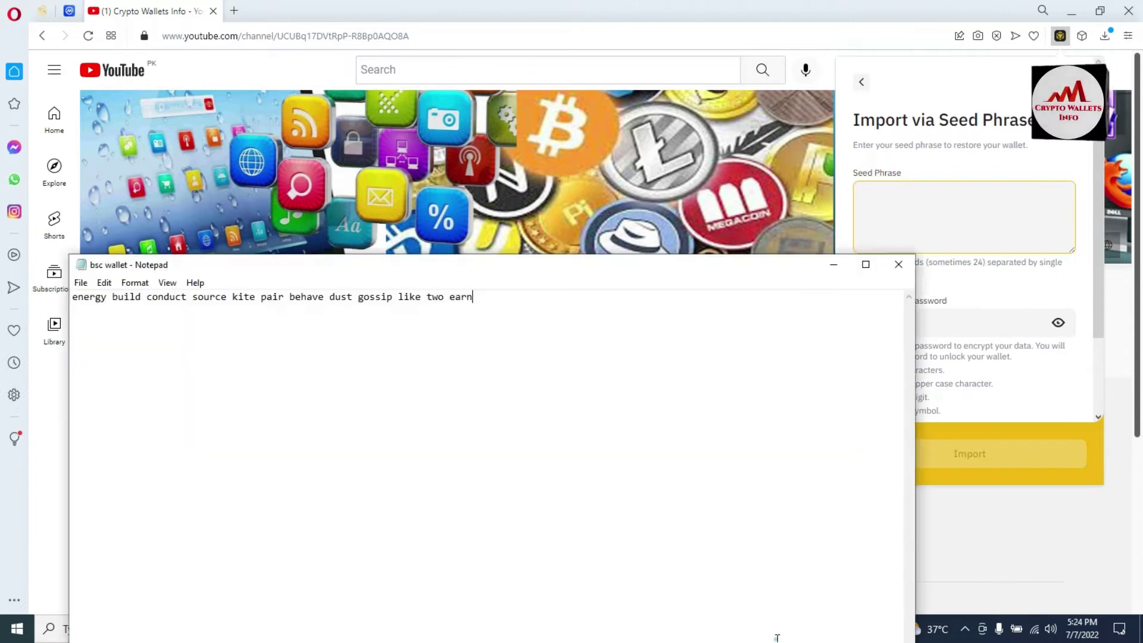
{"action": "key", "text": "BackSpace"}
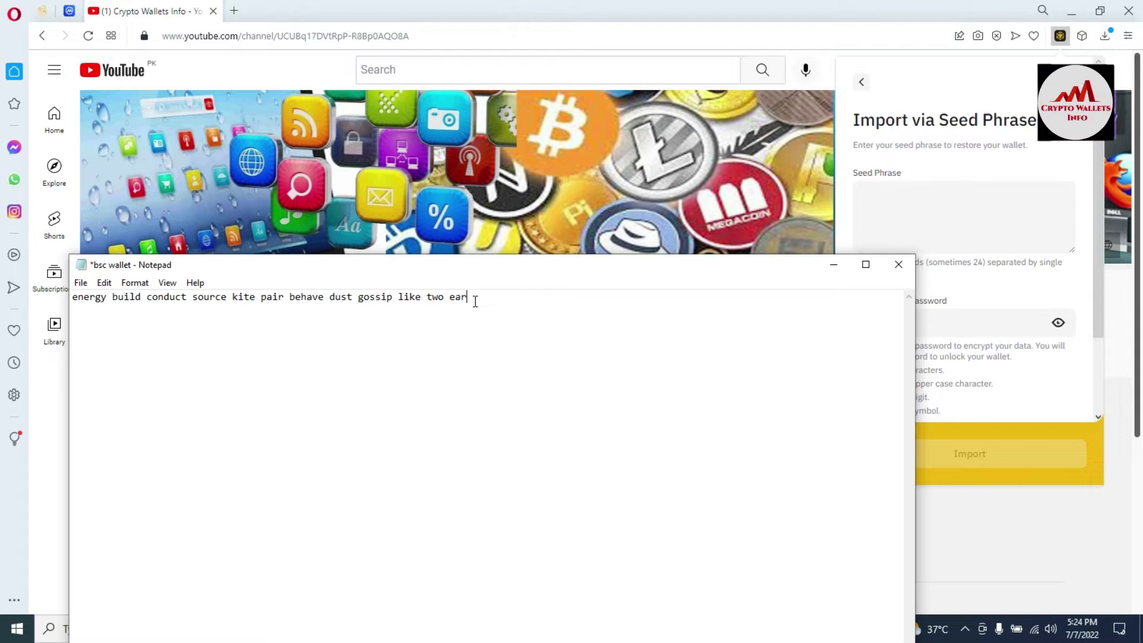
{"action": "left_click", "coordinate": [466, 298]}
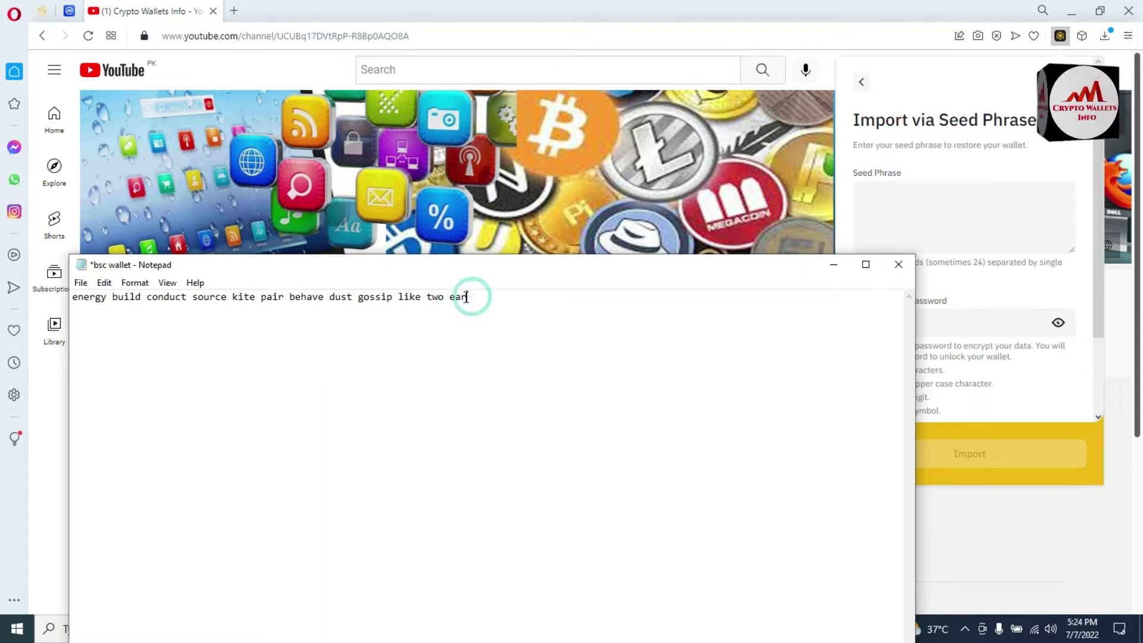
{"action": "left_click_drag", "start_coordinate": [468, 296], "coordinate": [67, 289]}
{"action": "key", "text": "ctrl+c"}
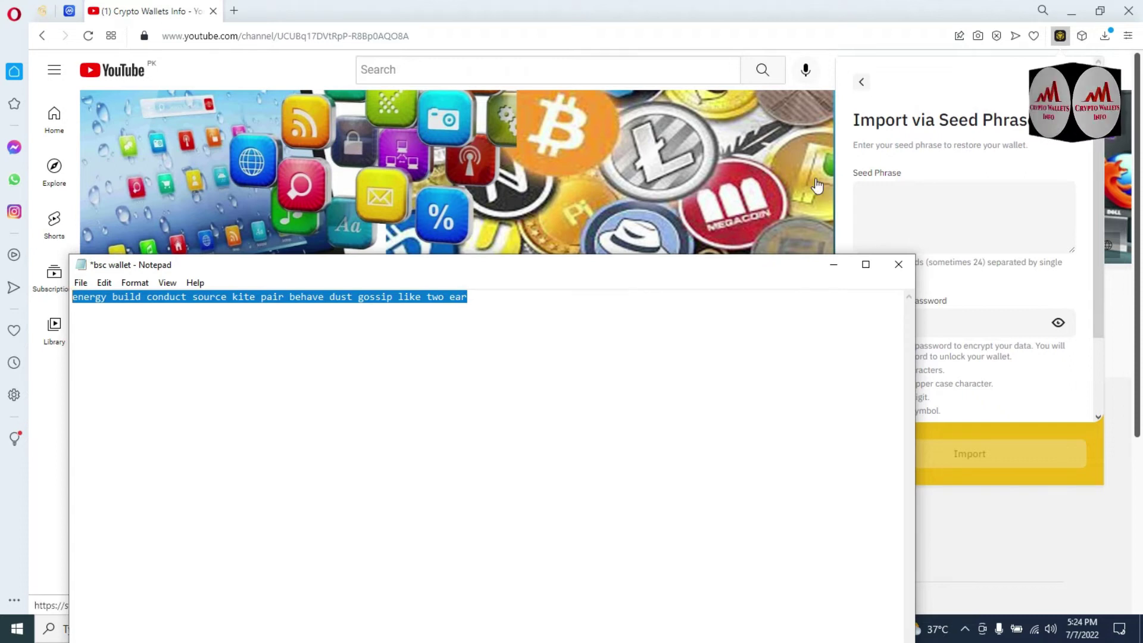
{"action": "left_click", "coordinate": [882, 189]}
{"action": "key", "text": "ctrl+v"}
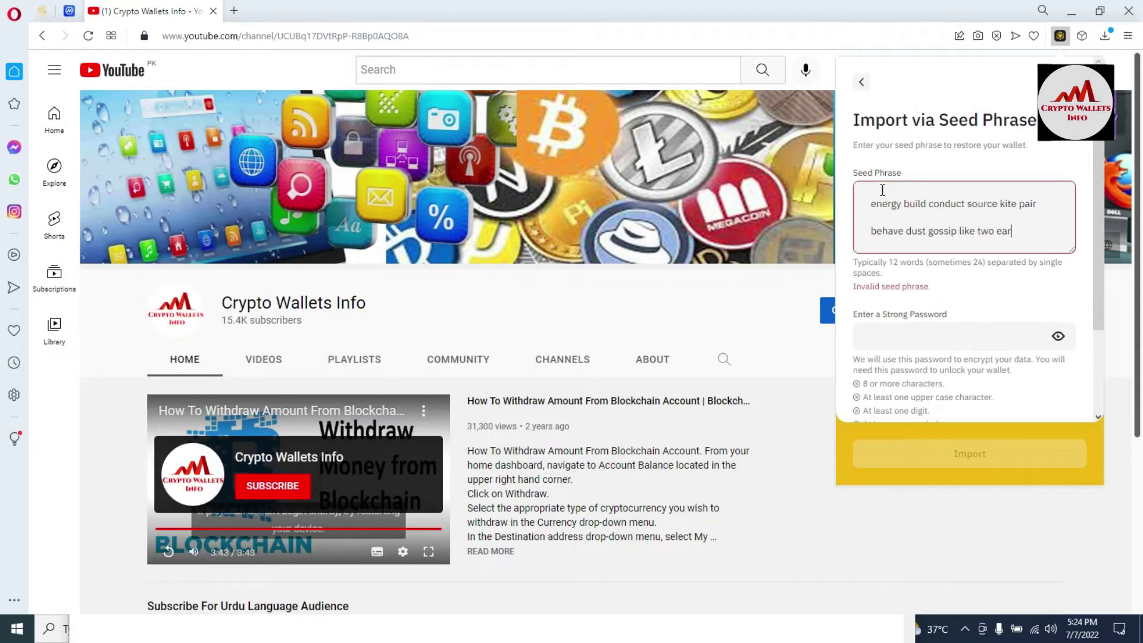
{"action": "left_click_drag", "start_coordinate": [931, 287], "coordinate": [855, 285]}
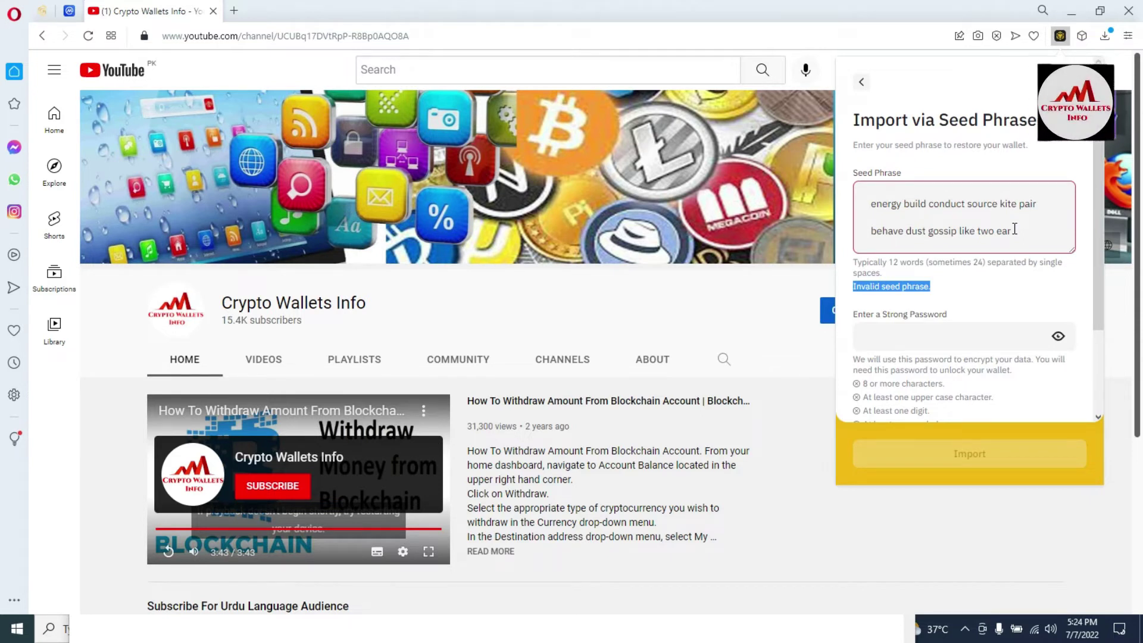
{"action": "left_click", "coordinate": [1015, 229]}
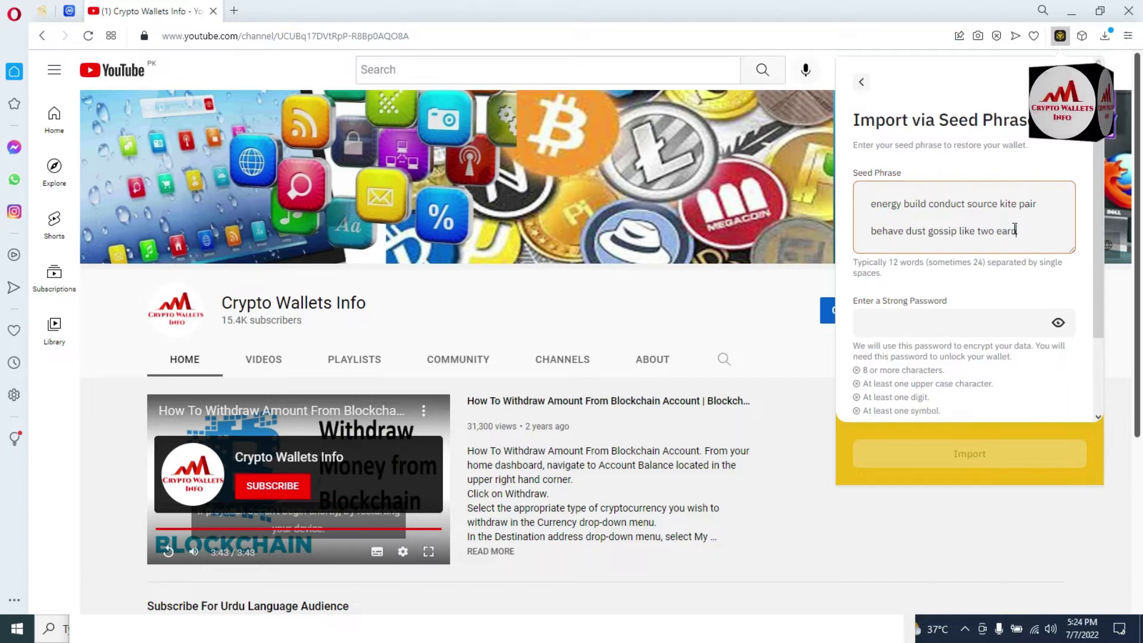
{"action": "left_click_drag", "start_coordinate": [1032, 222], "coordinate": [885, 183]}
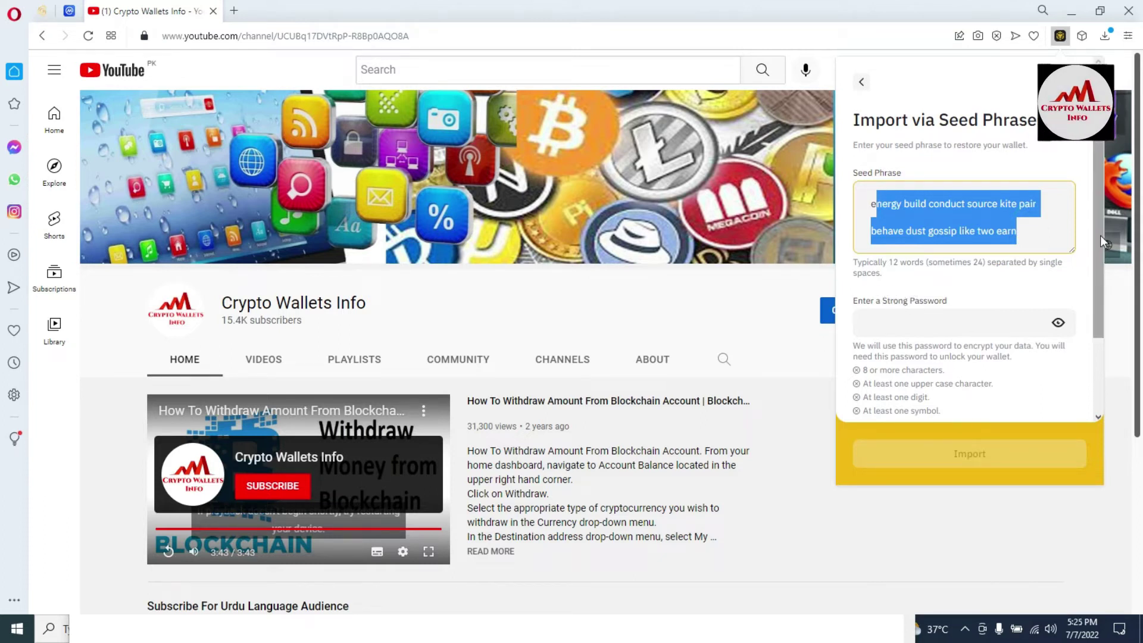
{"action": "left_click_drag", "start_coordinate": [1098, 245], "coordinate": [1111, 309]}
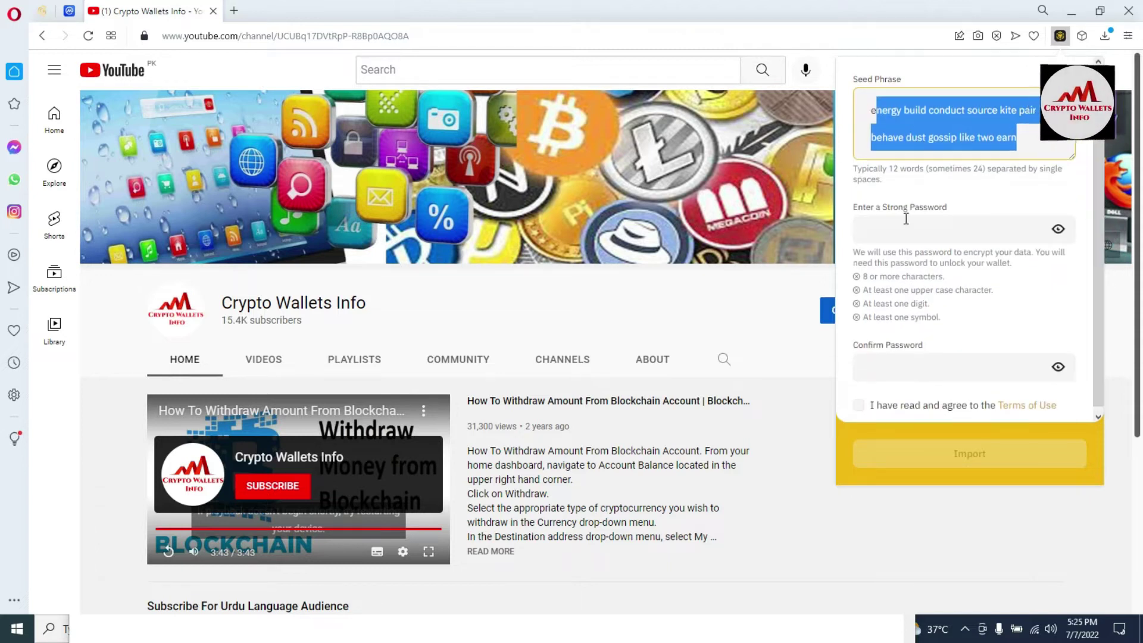
Enter a new wallet password with an extra symbol so all four strength rules pass.
{"action": "left_click_drag", "start_coordinate": [856, 213], "coordinate": [952, 210]}
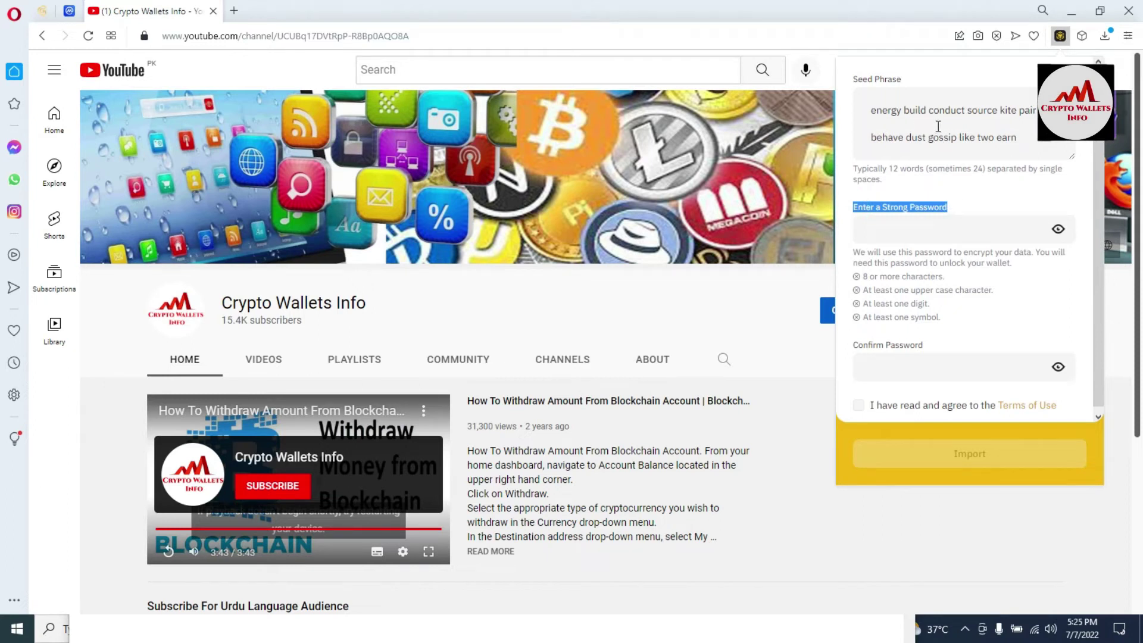
{"action": "left_click", "coordinate": [917, 228]}
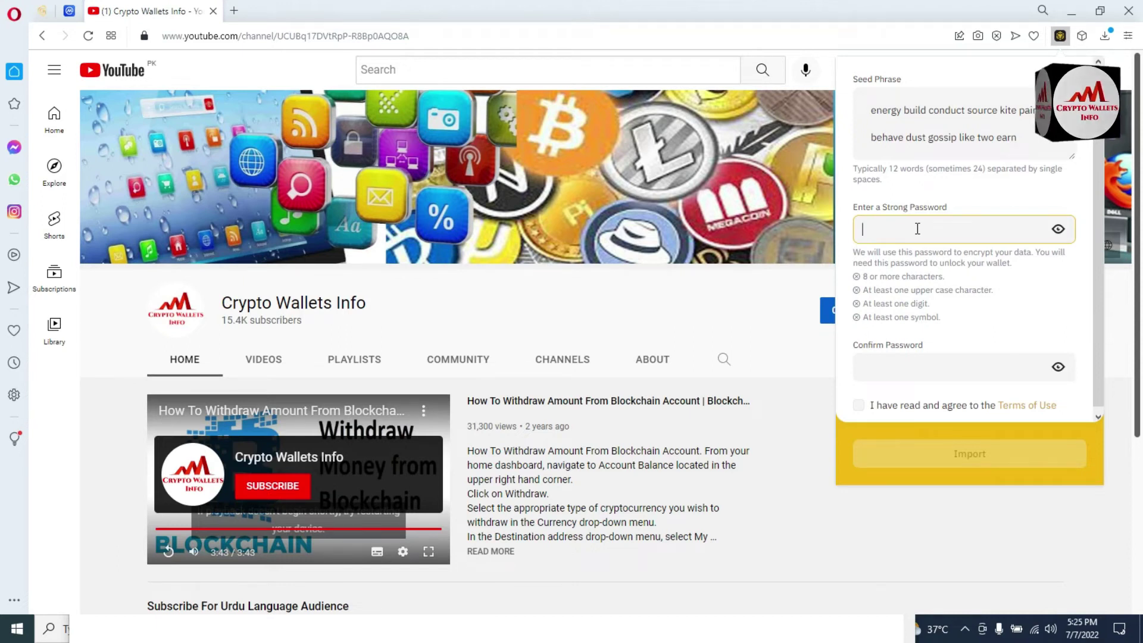
{"action": "type", "text": "Abcde@"}
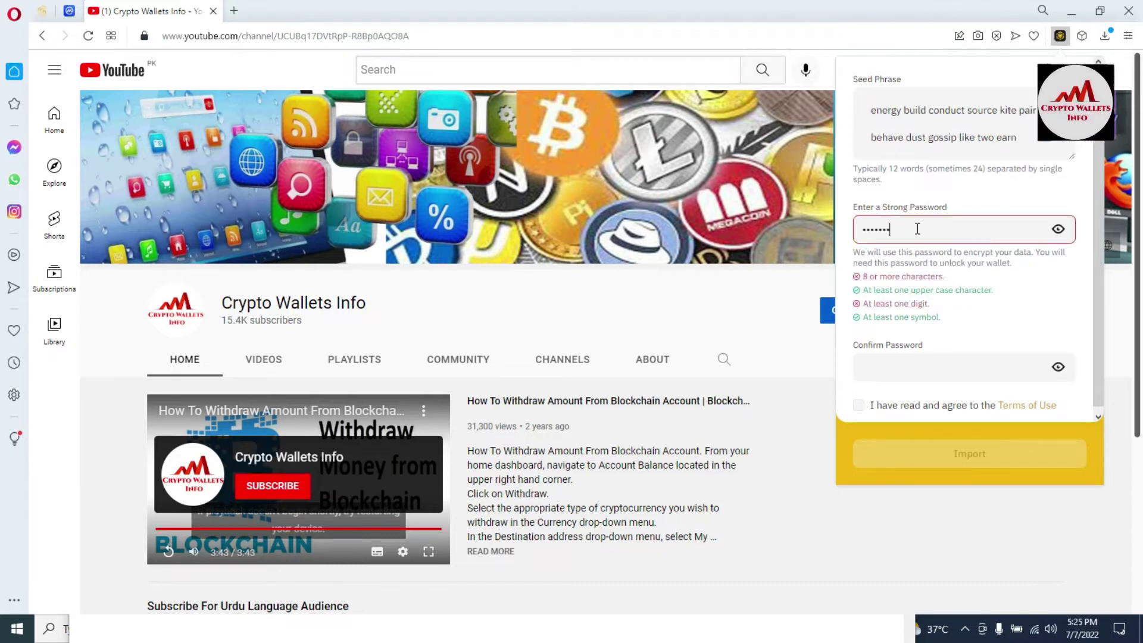
{"action": "type", "text": "1234567"}
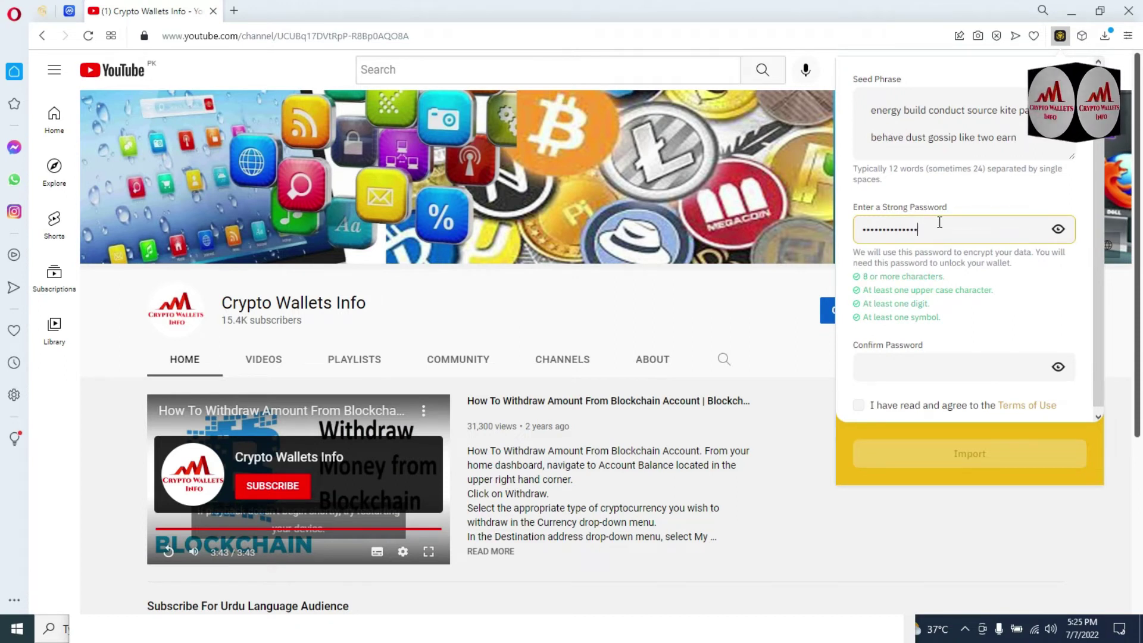
{"action": "double_click", "coordinate": [938, 226]}
{"action": "type", "text": "Abcde"}
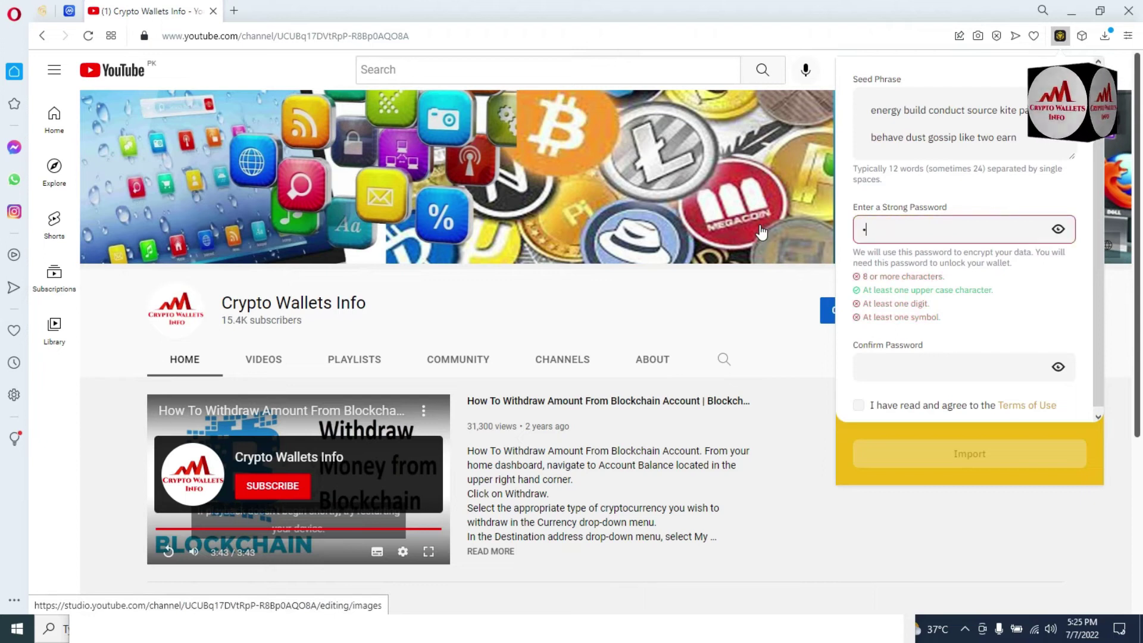
{"action": "type", "text": "@#"}
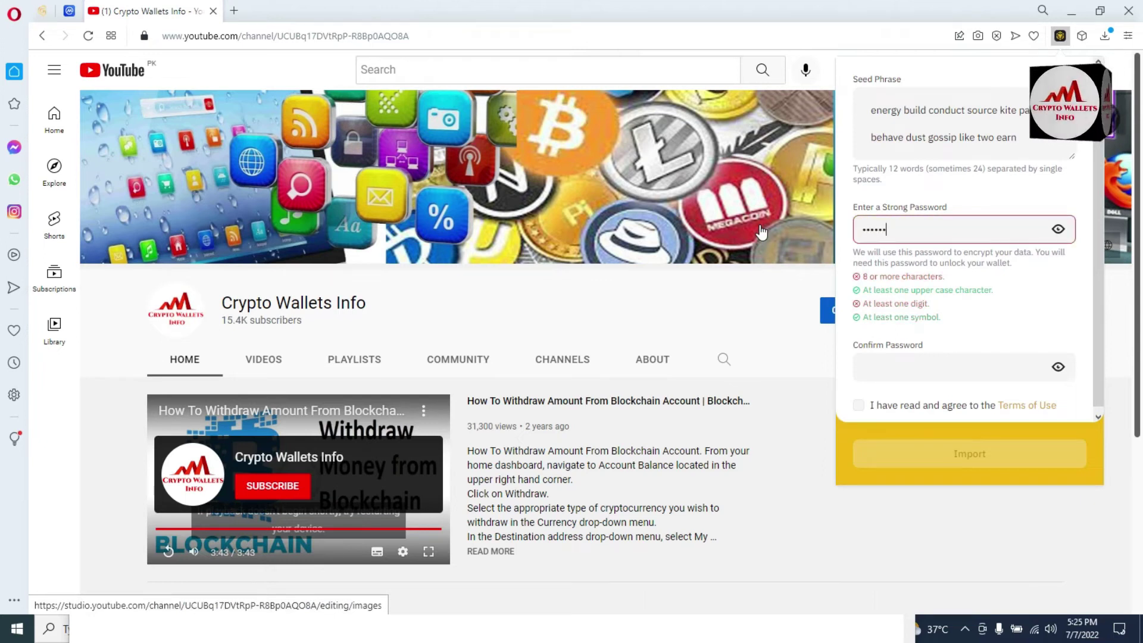
{"action": "type", "text": "1234567"}
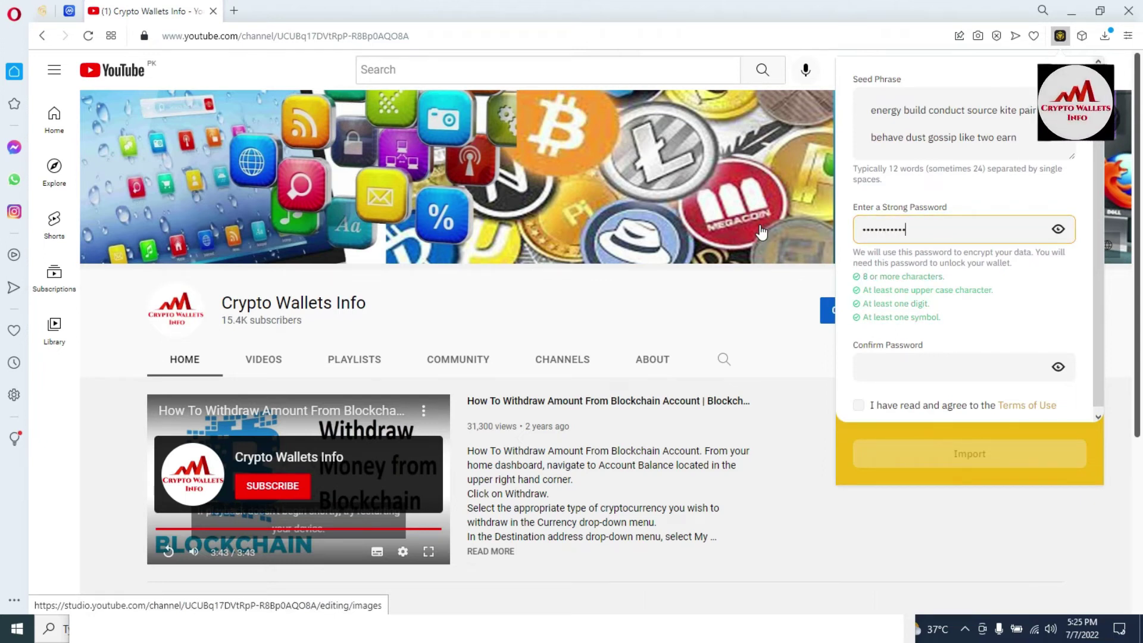
{"action": "left_click_drag", "start_coordinate": [929, 229], "coordinate": [857, 234]}
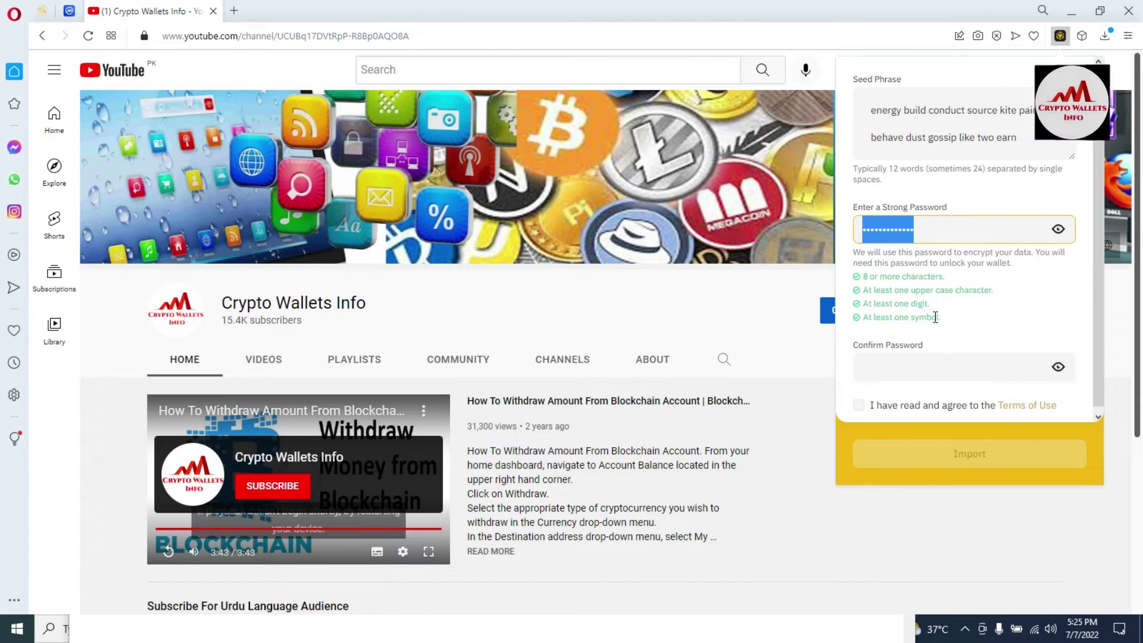
{"action": "left_click_drag", "start_coordinate": [942, 317], "coordinate": [915, 303]}
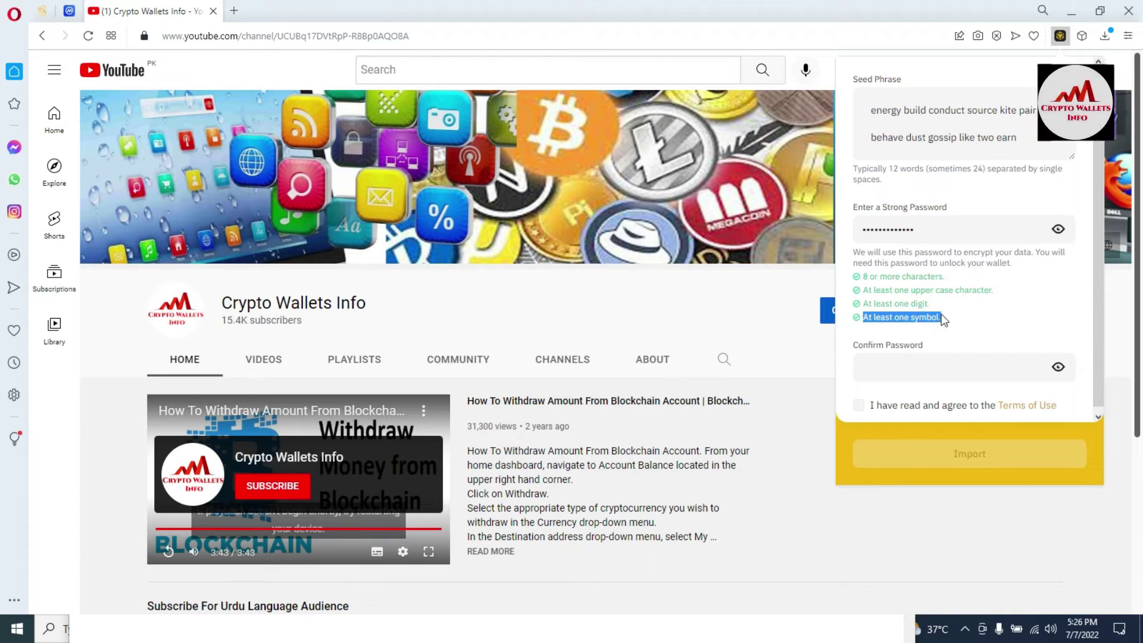
{"action": "left_click", "coordinate": [968, 314]}
{"action": "left_click_drag", "start_coordinate": [968, 314], "coordinate": [859, 280]}
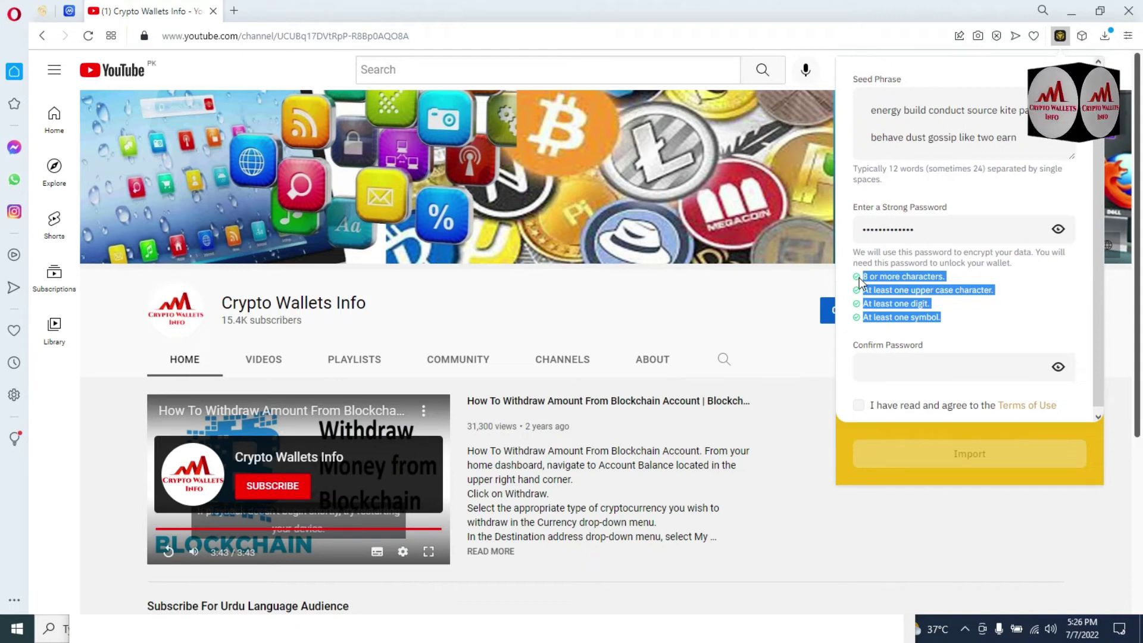
{"action": "left_click", "coordinate": [855, 247]}
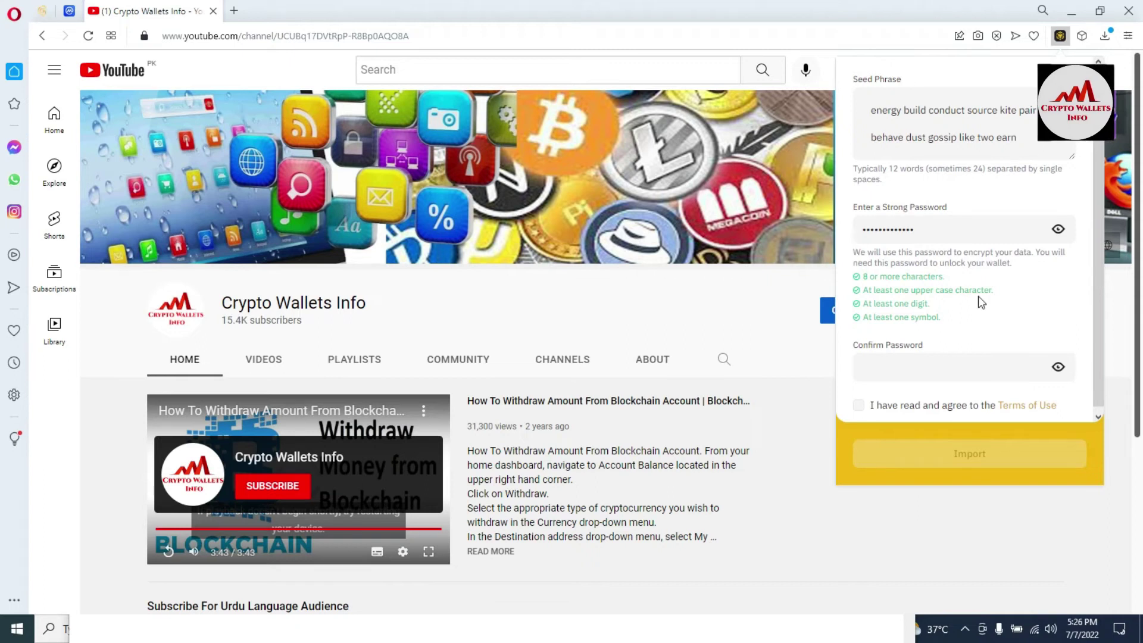
Retype the password under Confirm Password and tick the Terms of Use agreement.
{"action": "left_click", "coordinate": [937, 372]}
{"action": "type", "text": "•••••••••"}
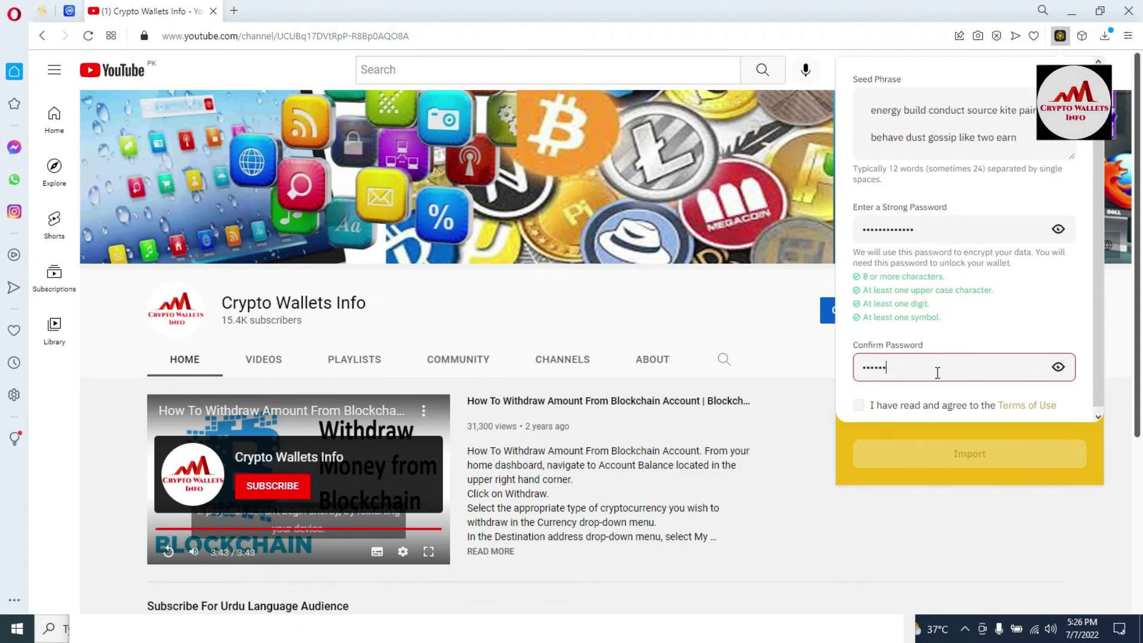
{"action": "type", "text": "••••"}
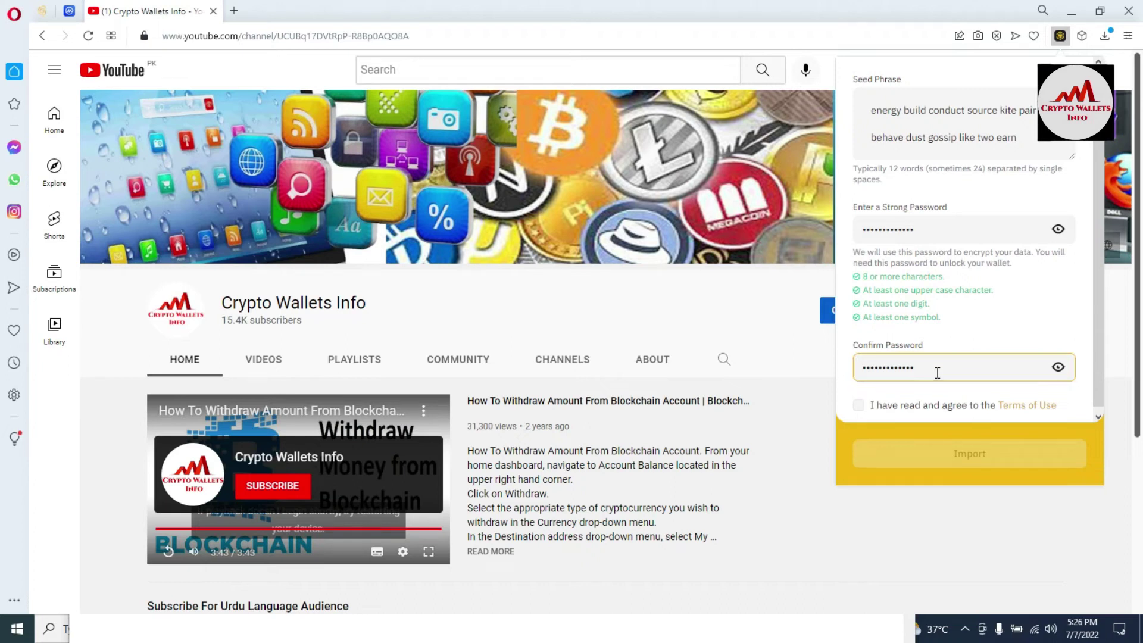
{"action": "left_click", "coordinate": [858, 407]}
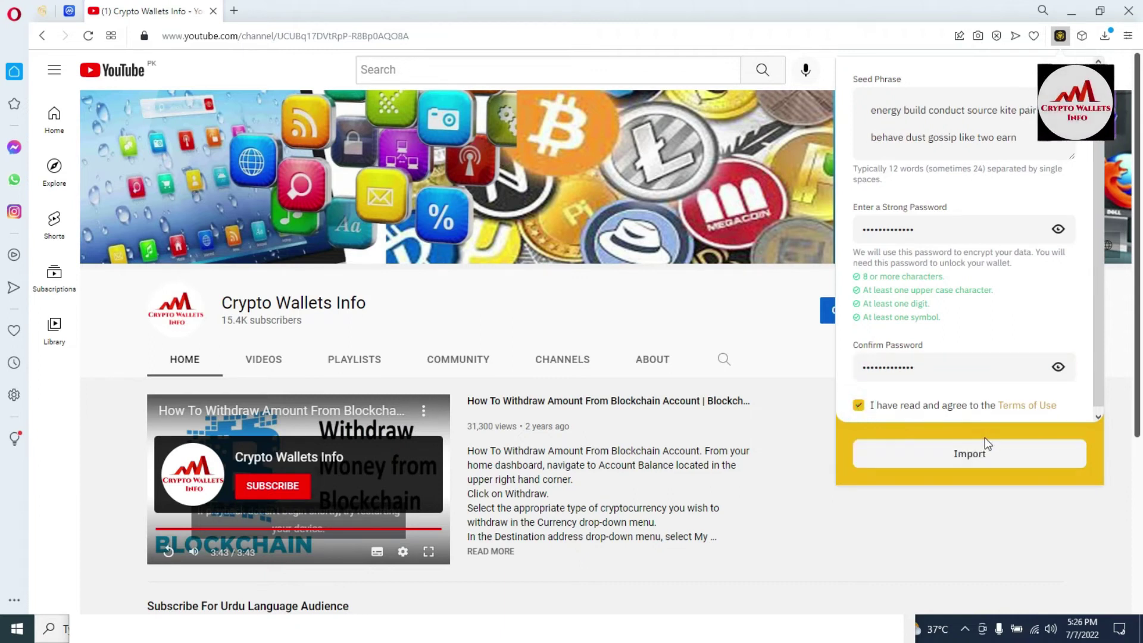
{"action": "left_click_drag", "start_coordinate": [1025, 141], "coordinate": [873, 112]}
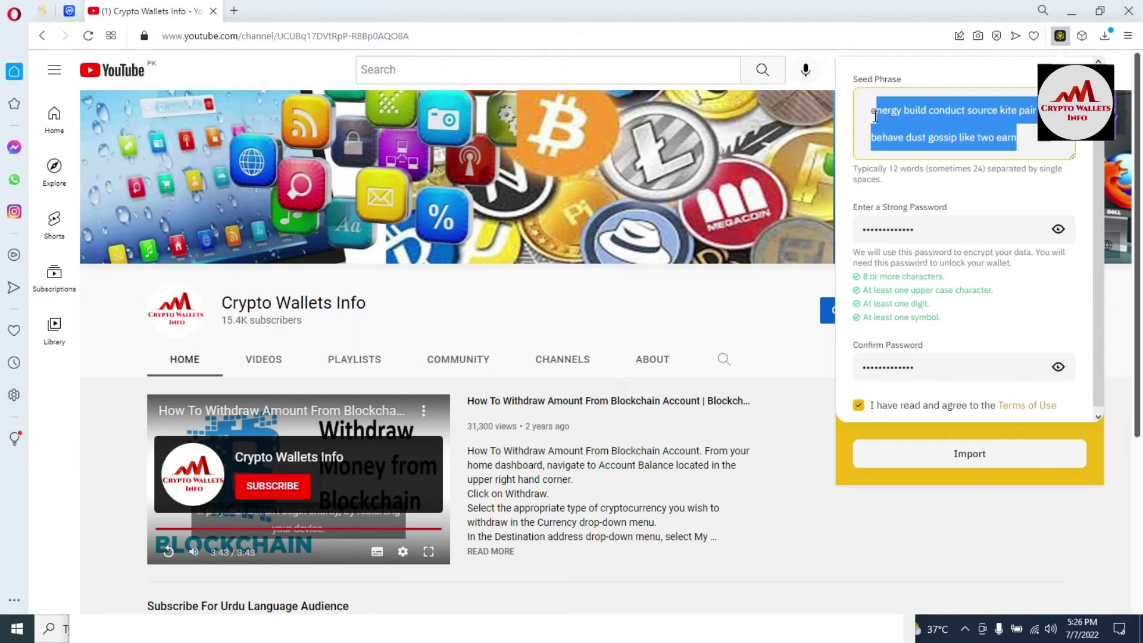
{"action": "left_click", "coordinate": [943, 136]}
{"action": "left_click", "coordinate": [988, 187]}
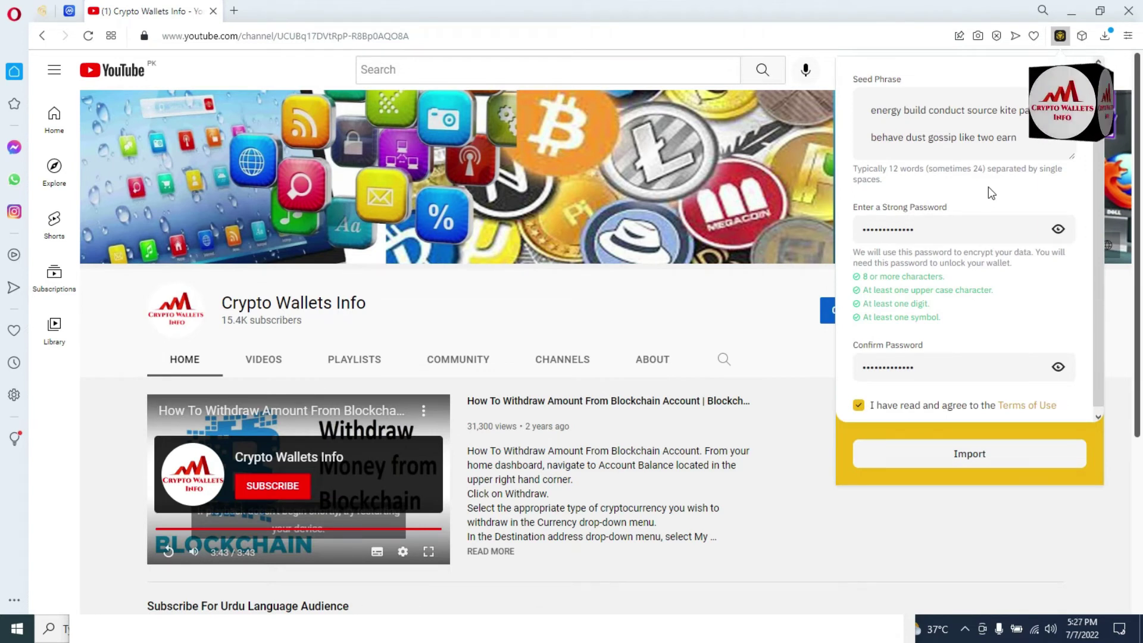
Import the wallet, reaching the 0.00 BNB dashboard and its Account page.
{"action": "left_click", "coordinate": [978, 450]}
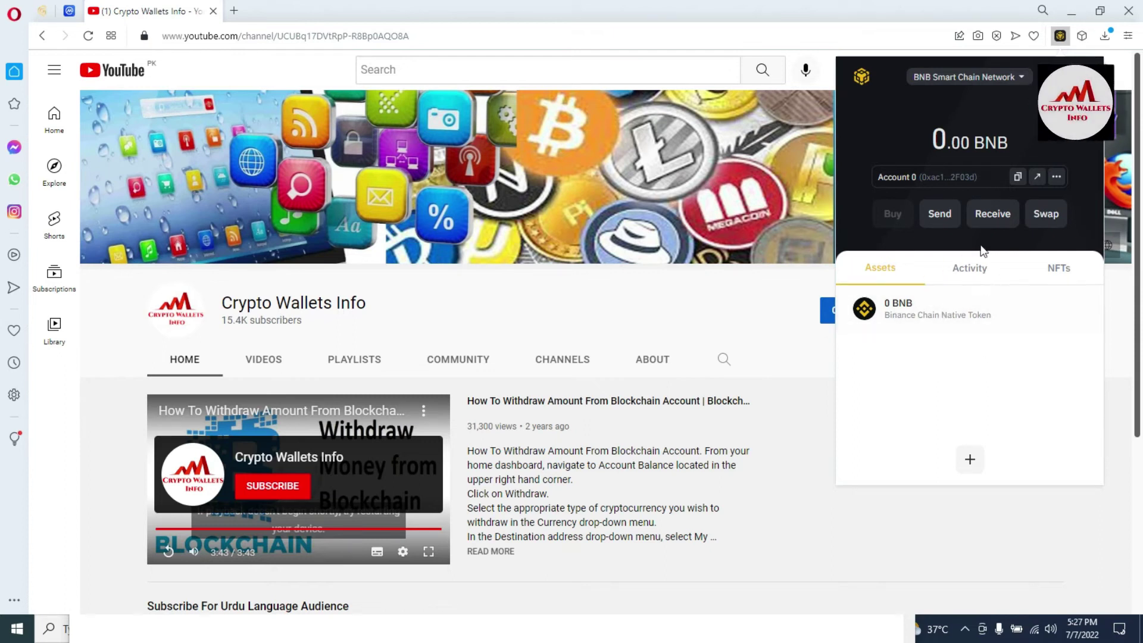
{"action": "left_click", "coordinate": [988, 216]}
Lock the wallet and attempt to unlock it, getting 'Incorrect password.'.
{"action": "left_click", "coordinate": [1078, 68]}
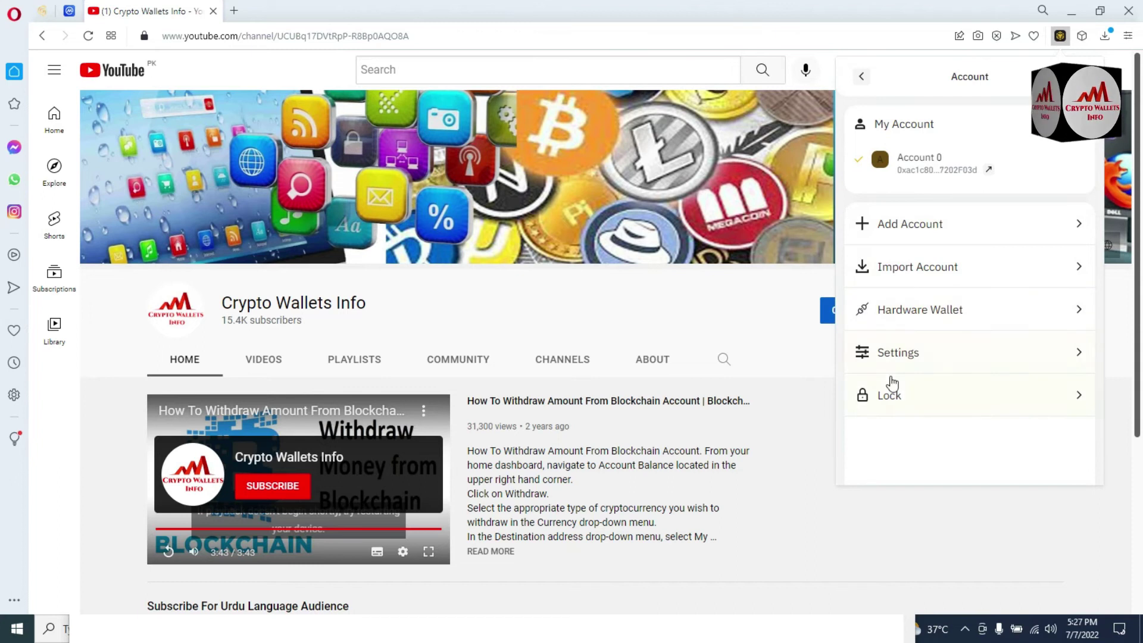
{"action": "left_click", "coordinate": [891, 398]}
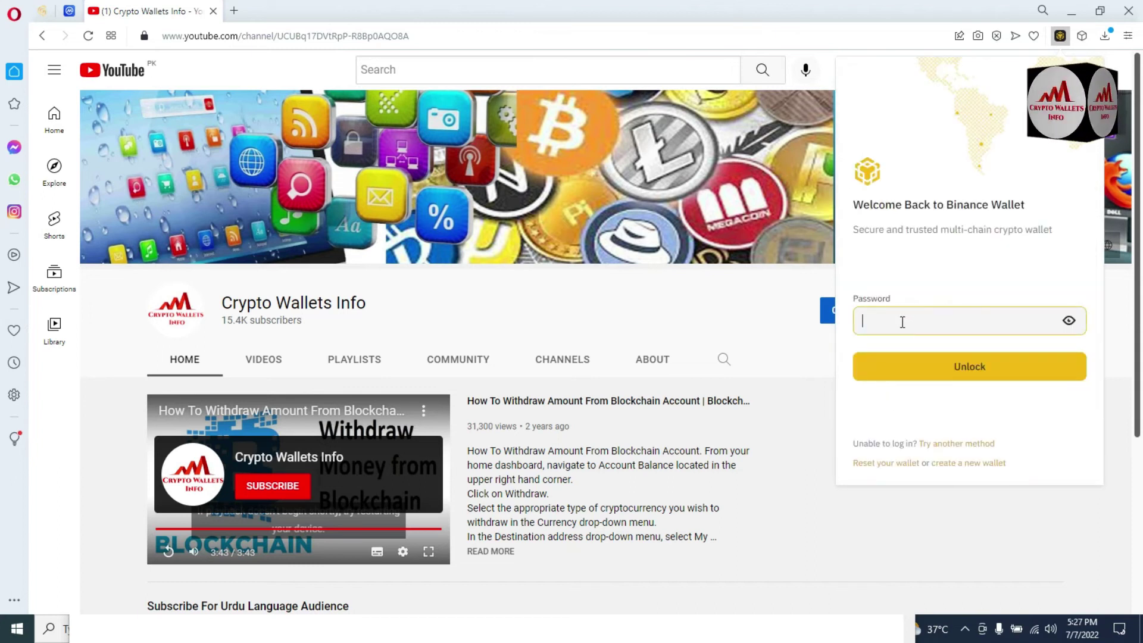
{"action": "type", "text": "••••••••••••••••"}
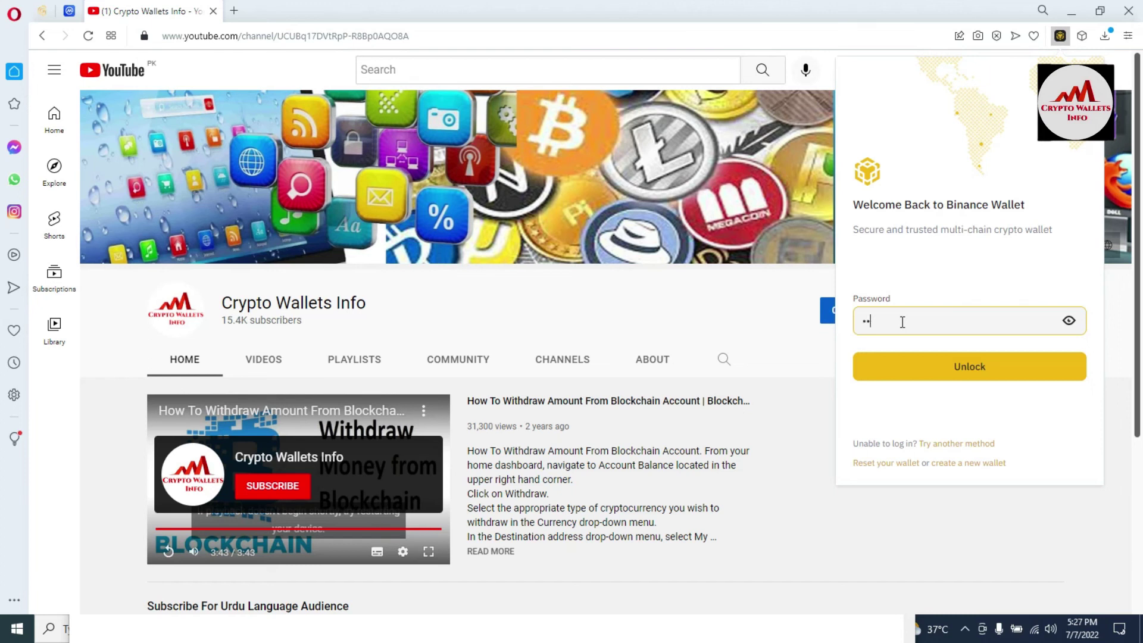
{"action": "left_click", "coordinate": [907, 368]}
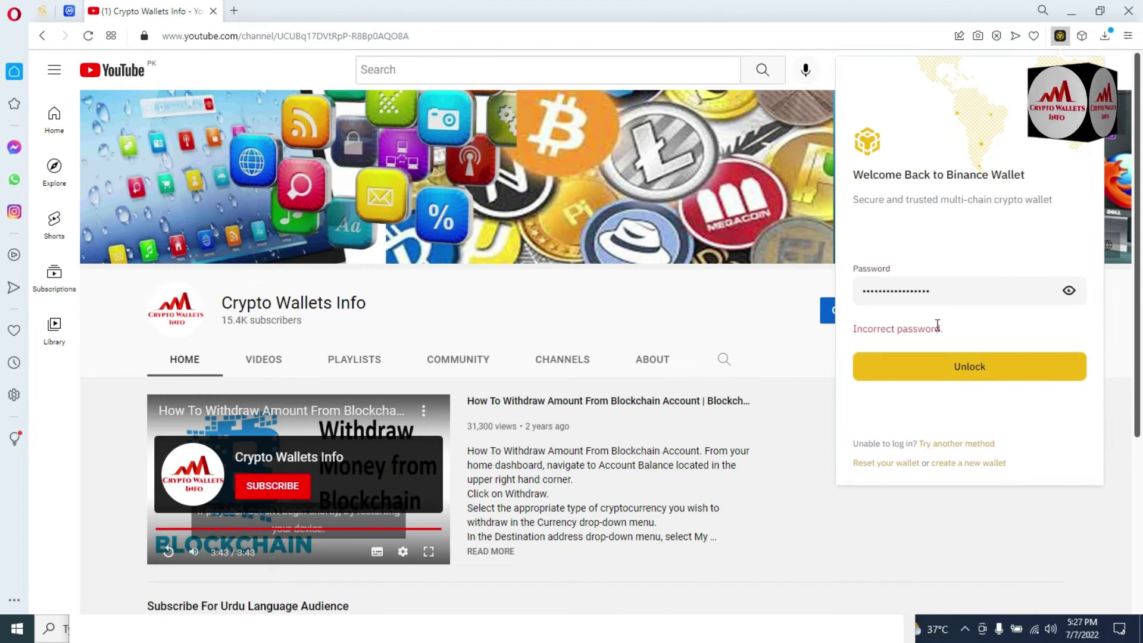
Re-enter the new password and unlock the wallet back to its Account page.
{"action": "left_click_drag", "start_coordinate": [950, 331], "coordinate": [826, 302]}
{"action": "left_click", "coordinate": [949, 293]}
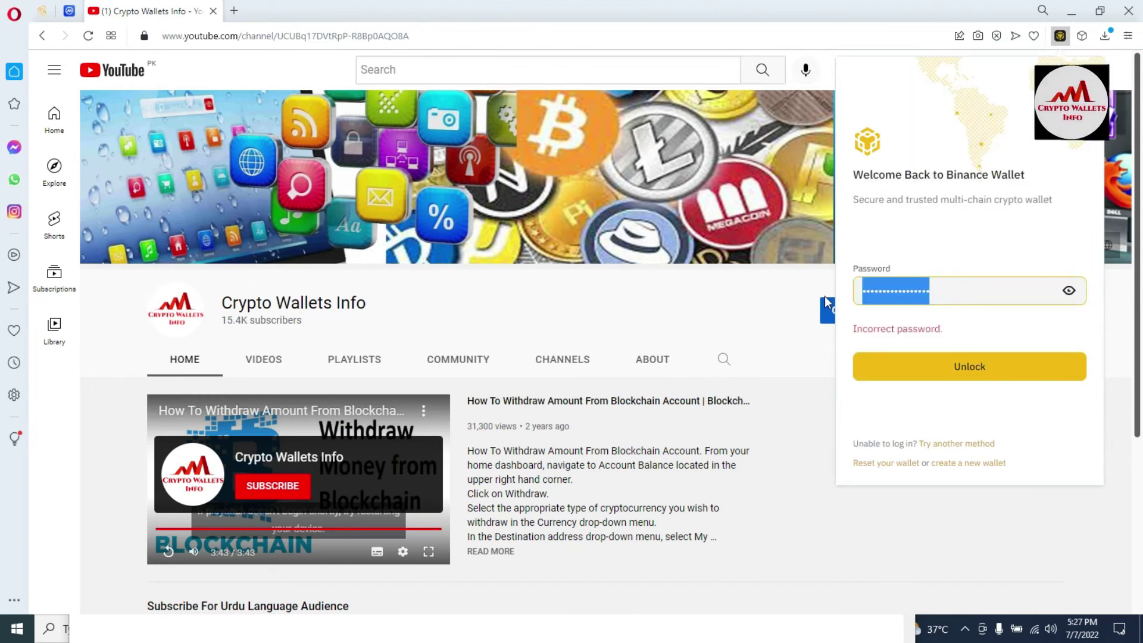
{"action": "type", "text": "a"}
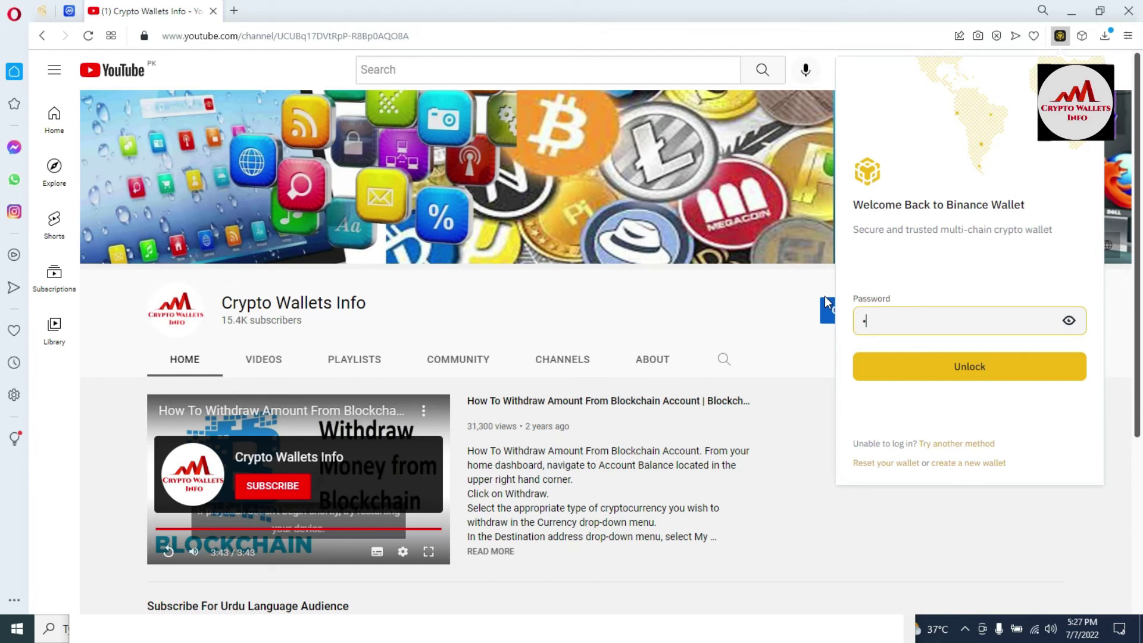
{"action": "type", "text": "aaaaaaaaaa"}
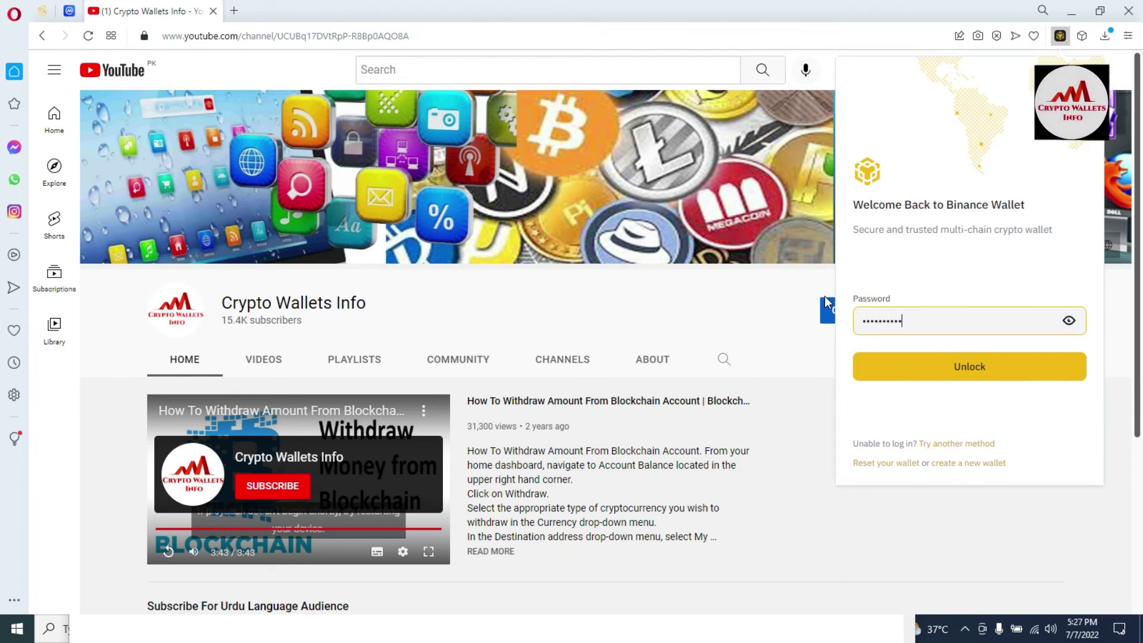
{"action": "type", "text": "a"}
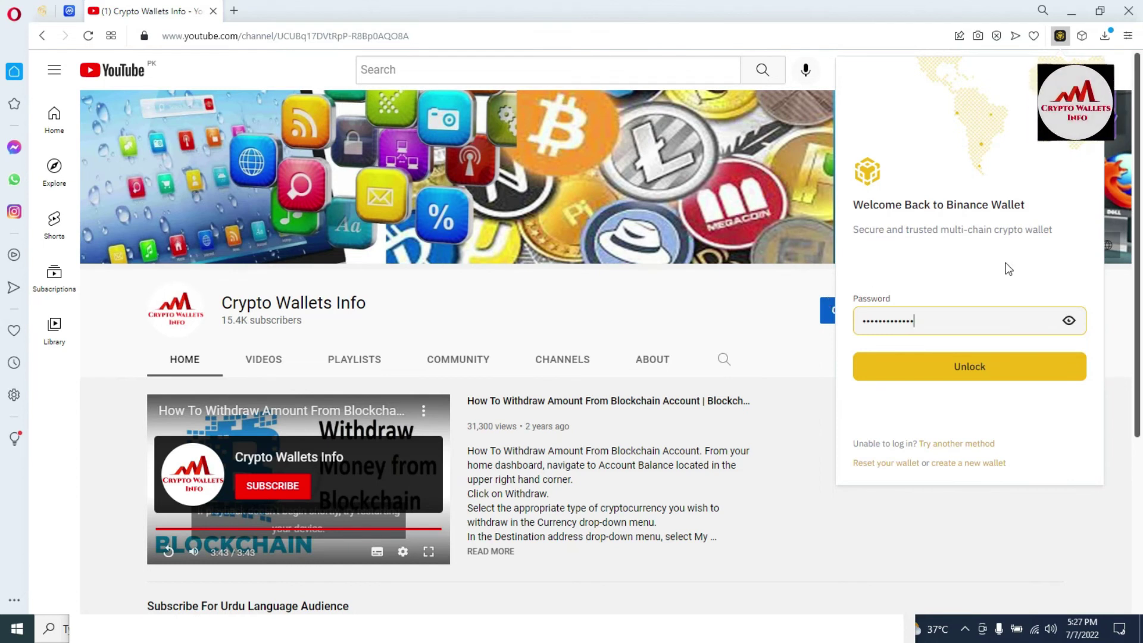
{"action": "left_click", "coordinate": [977, 370]}
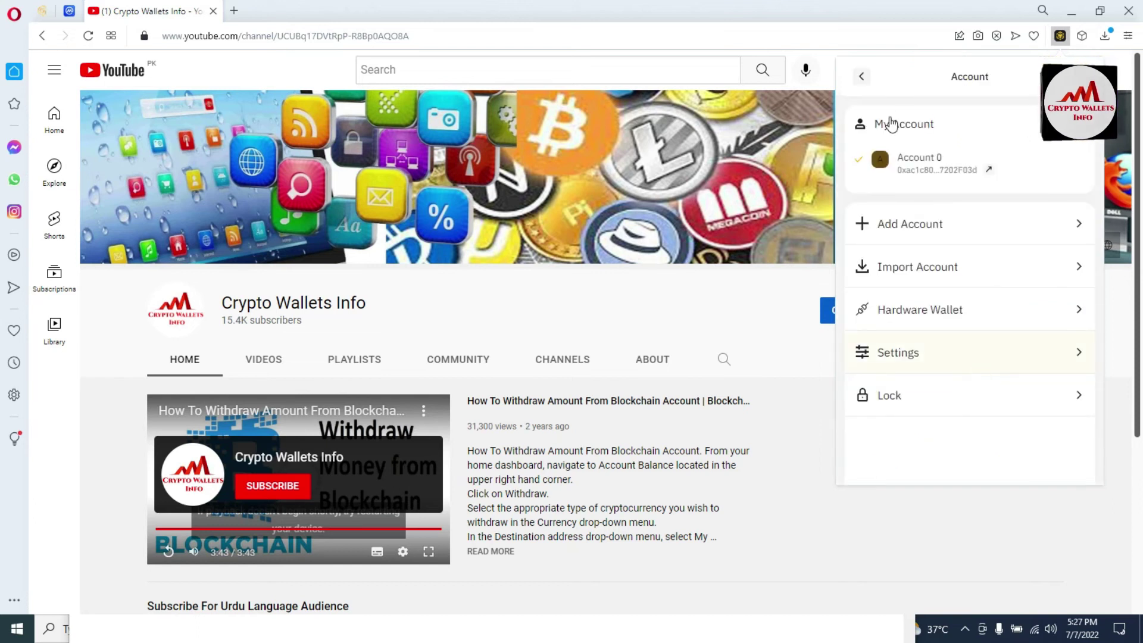
Go back to the 0.00 BNB balance view, then close the wallet popup over YouTube.
{"action": "left_click", "coordinate": [860, 78]}
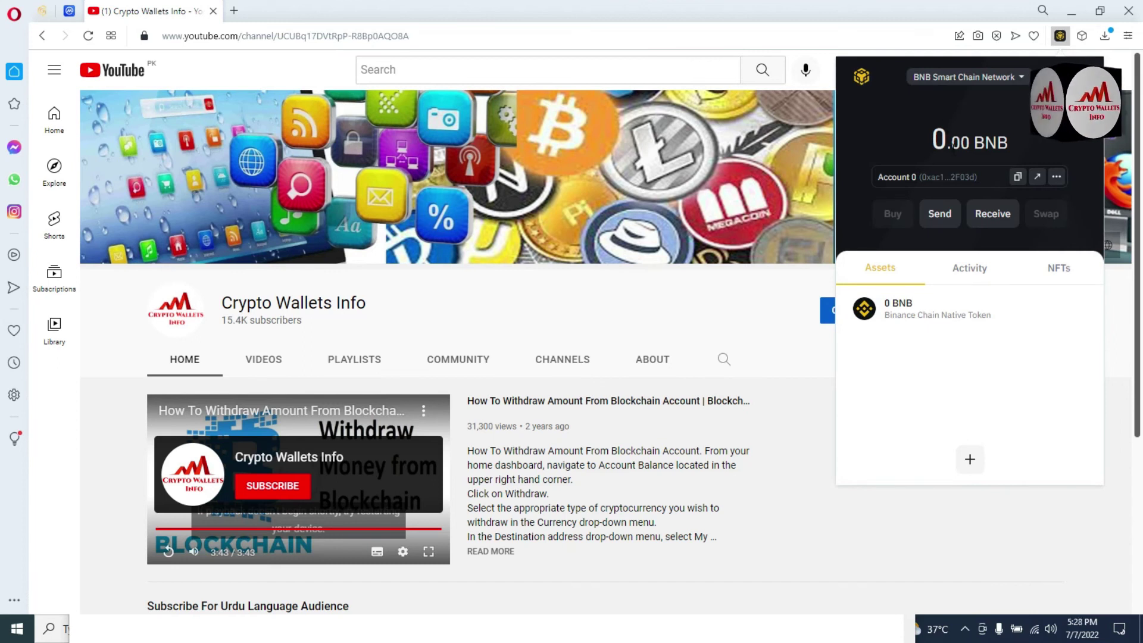
{"action": "double_click", "coordinate": [950, 138]}
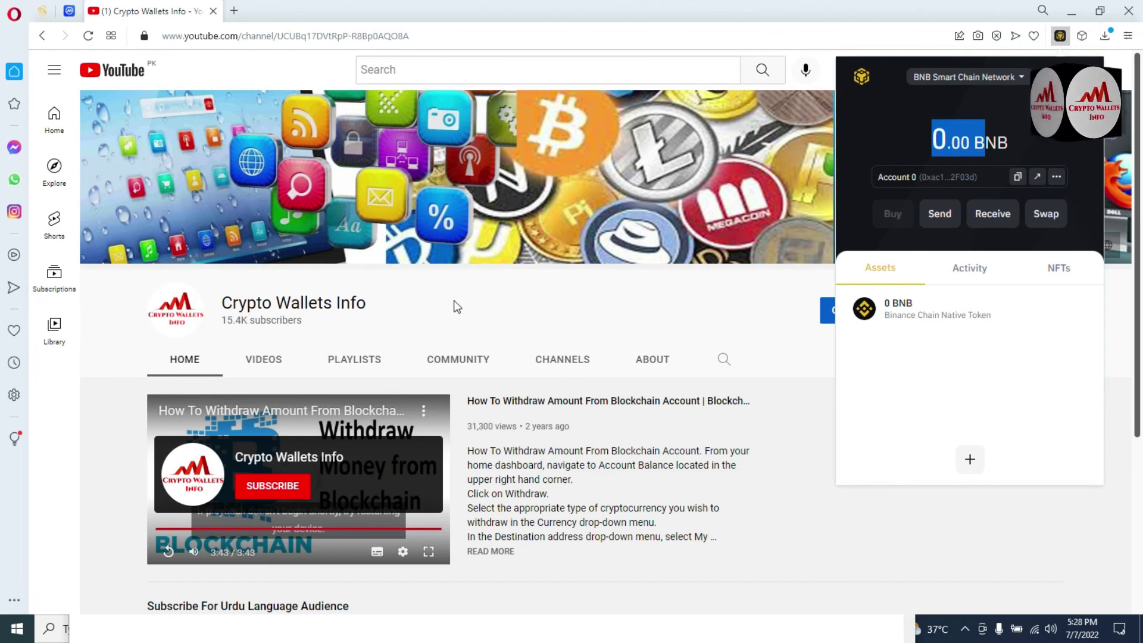
{"action": "left_click_drag", "start_coordinate": [411, 303], "coordinate": [226, 292]}
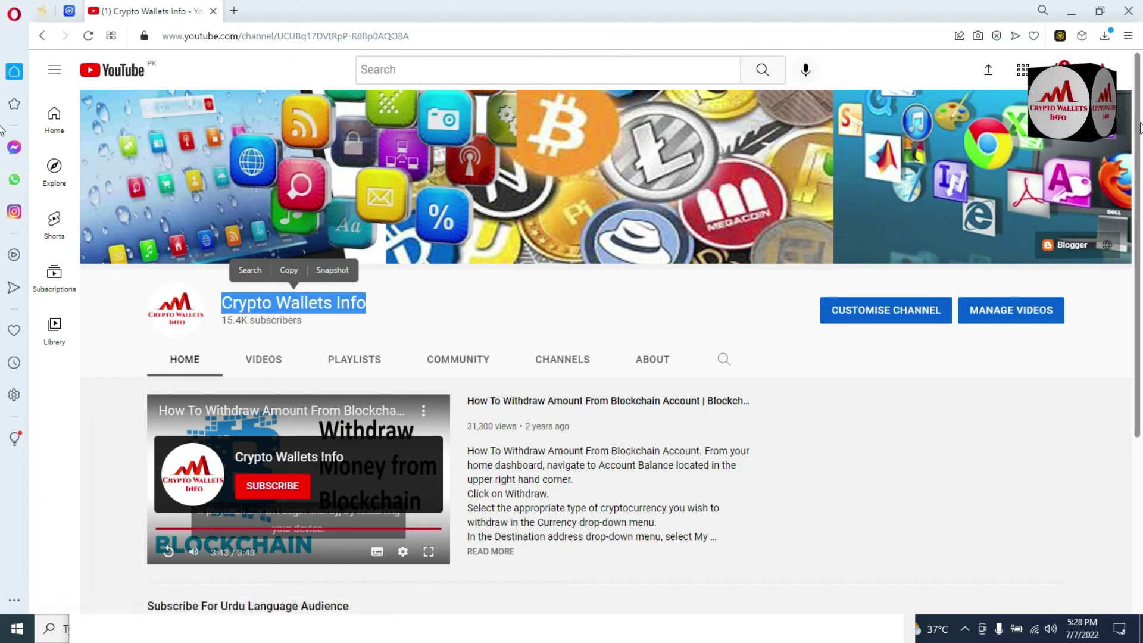
Open the Crypto Wallets Info Videos tab and scroll through its uploaded wallet tutorials.
{"action": "scroll", "coordinate": [1137, 149], "scroll_direction": "down", "scroll_amount": 2}
{"action": "scroll", "coordinate": [1138, 149], "scroll_direction": "down", "scroll_amount": 2}
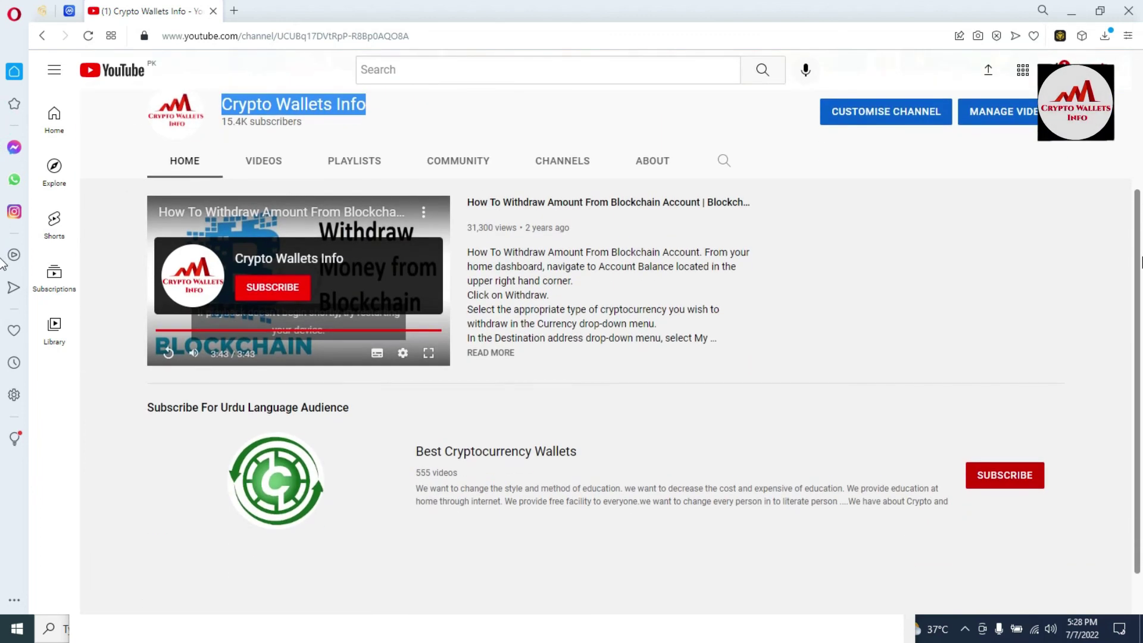
{"action": "left_click", "coordinate": [458, 119]}
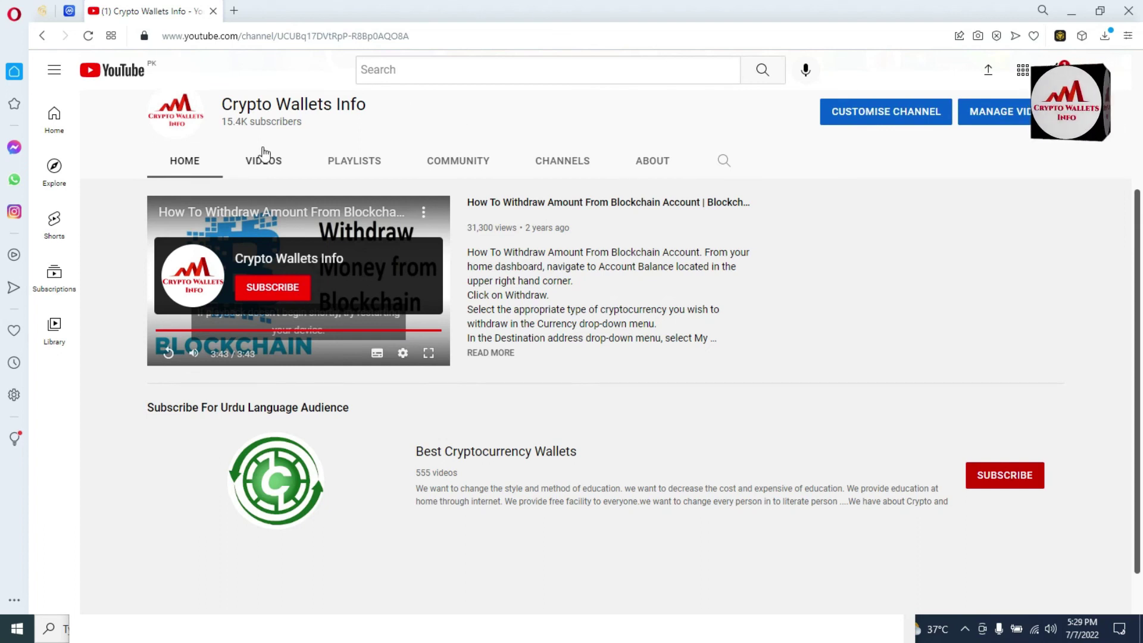
{"action": "left_click", "coordinate": [256, 162]}
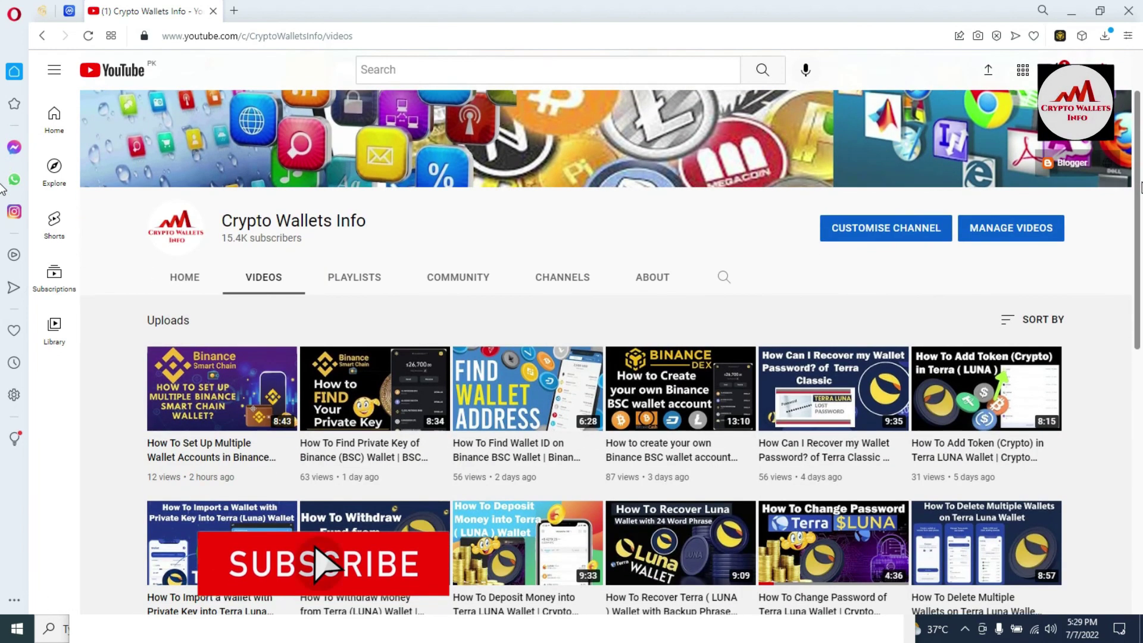
{"action": "scroll", "coordinate": [1134, 320], "scroll_direction": "down", "scroll_amount": 4}
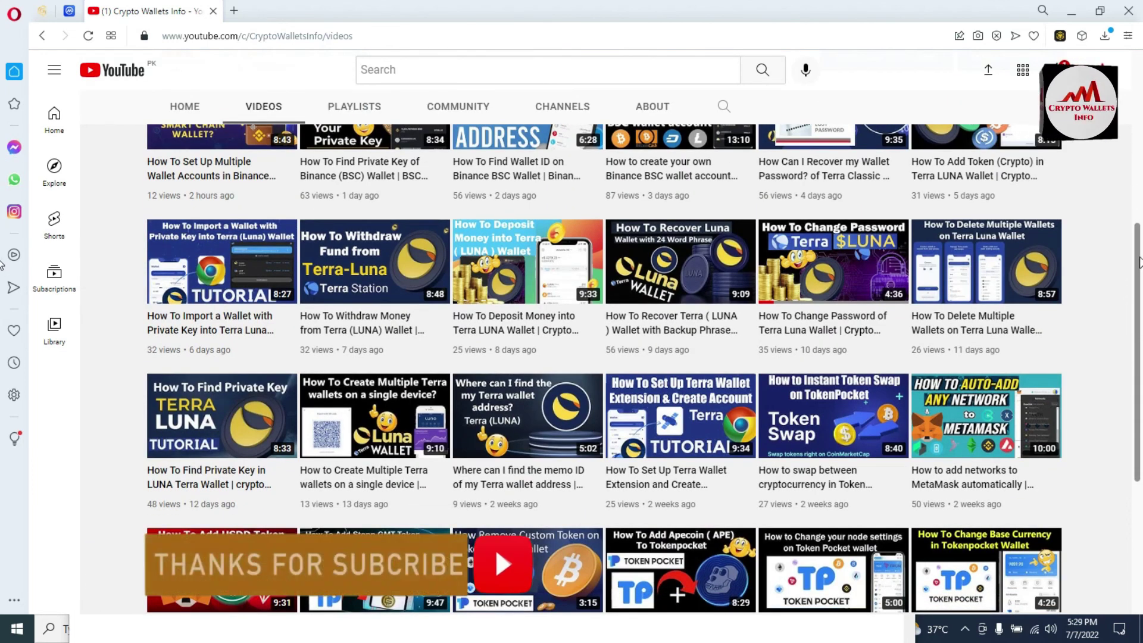
{"action": "scroll", "coordinate": [1134, 320], "scroll_direction": "down", "scroll_amount": 2}
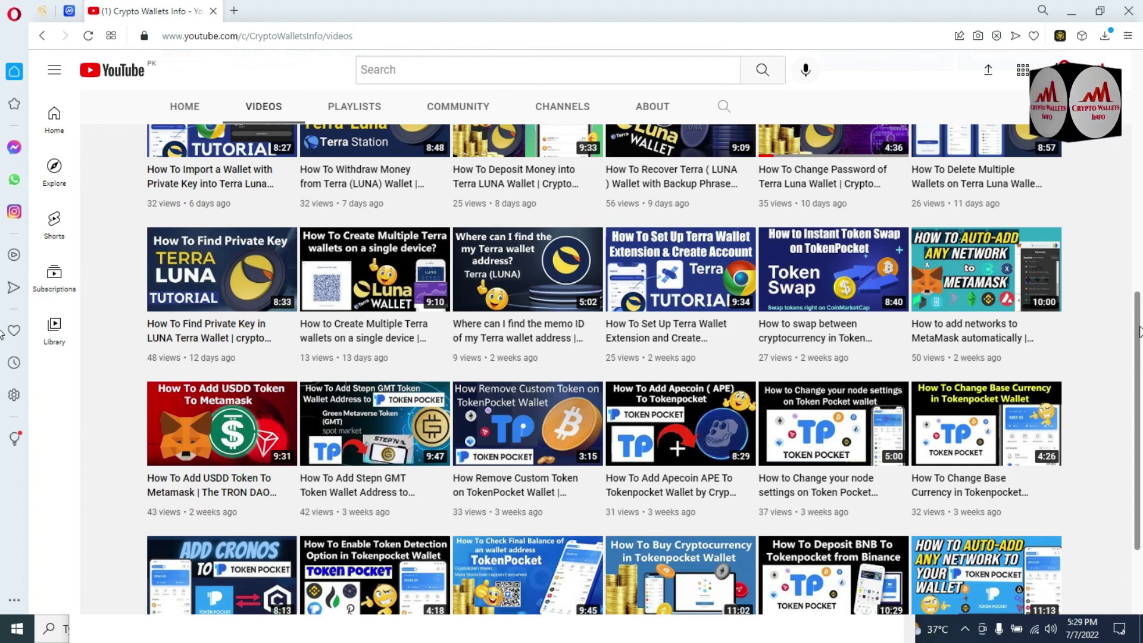
{"action": "scroll", "coordinate": [1139, 331], "scroll_direction": "down", "scroll_amount": 2}
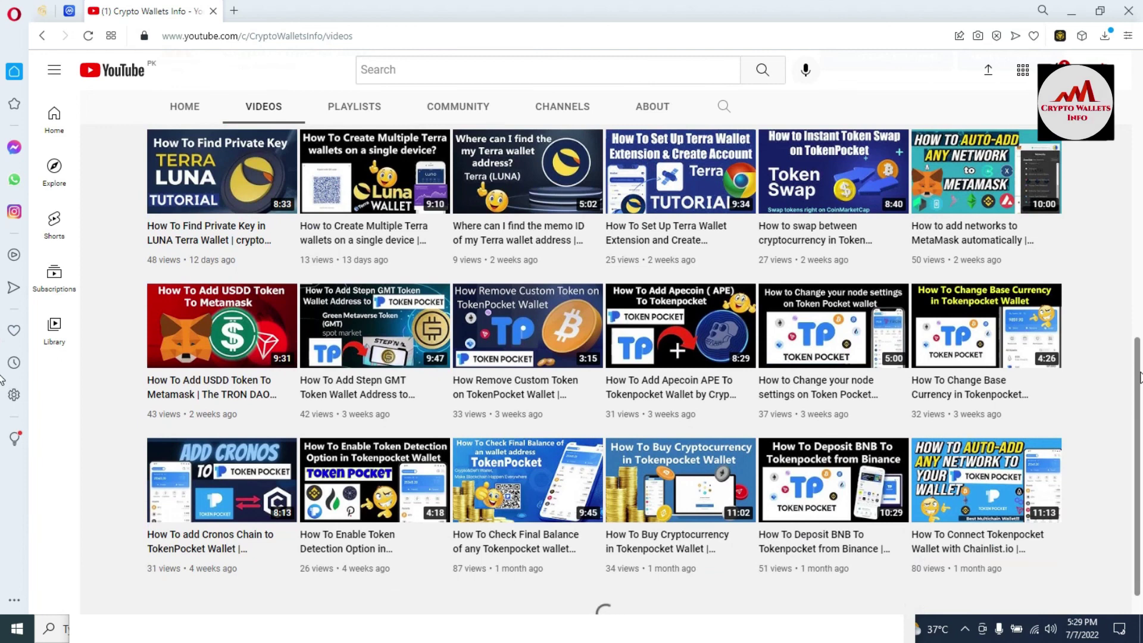